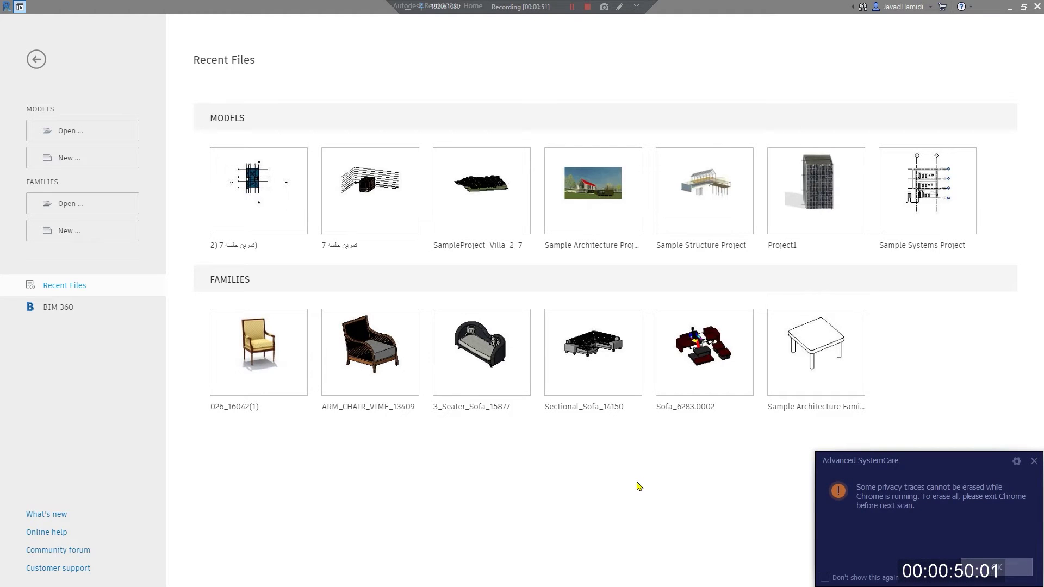
Step: Dismiss the notification and create a new conceptual mass family from the English Metric Mass.rft template
click(1021, 567)
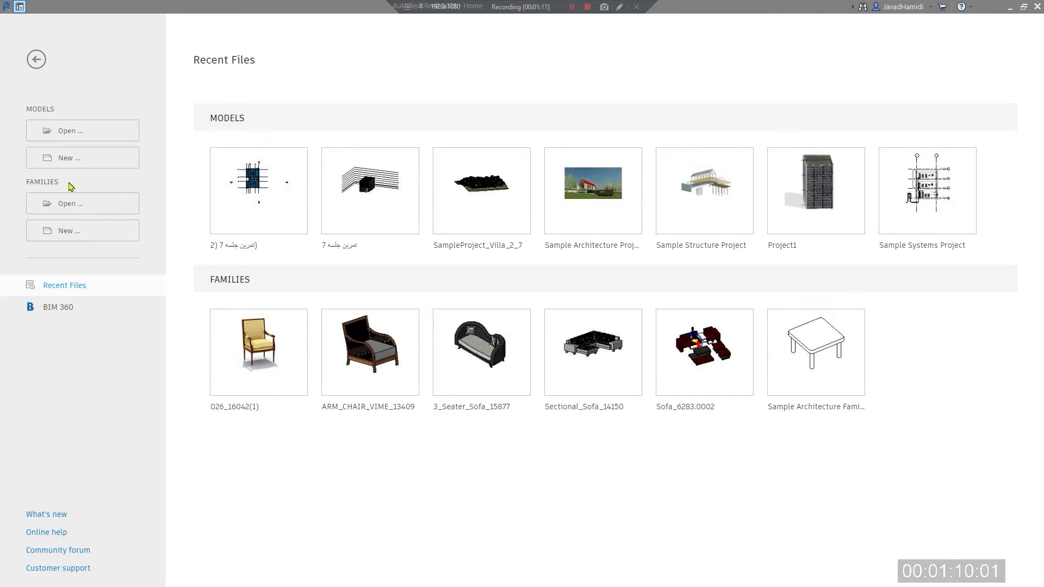
click(111, 235)
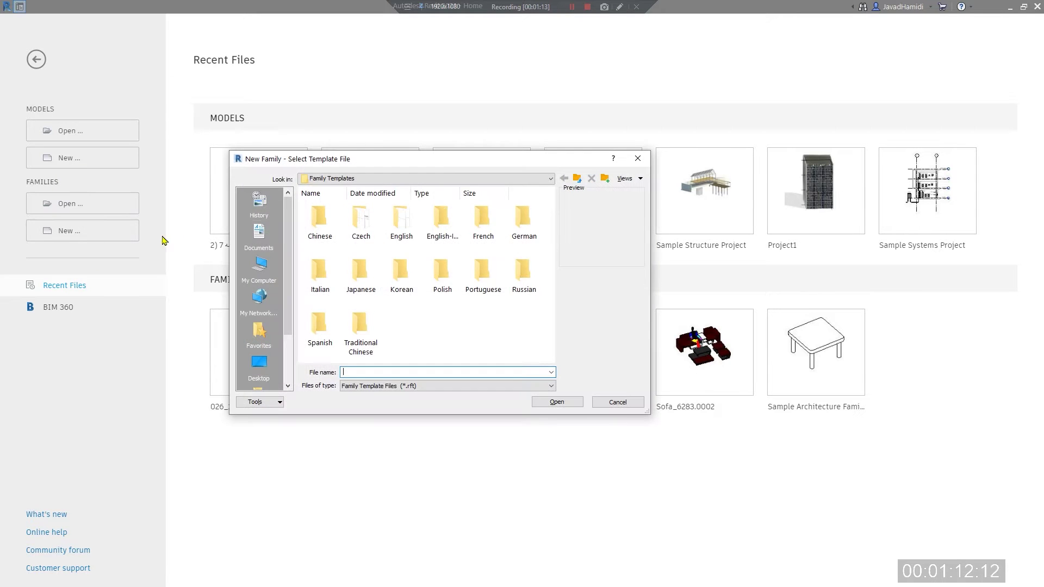
double_click(401, 220)
double_click(375, 239)
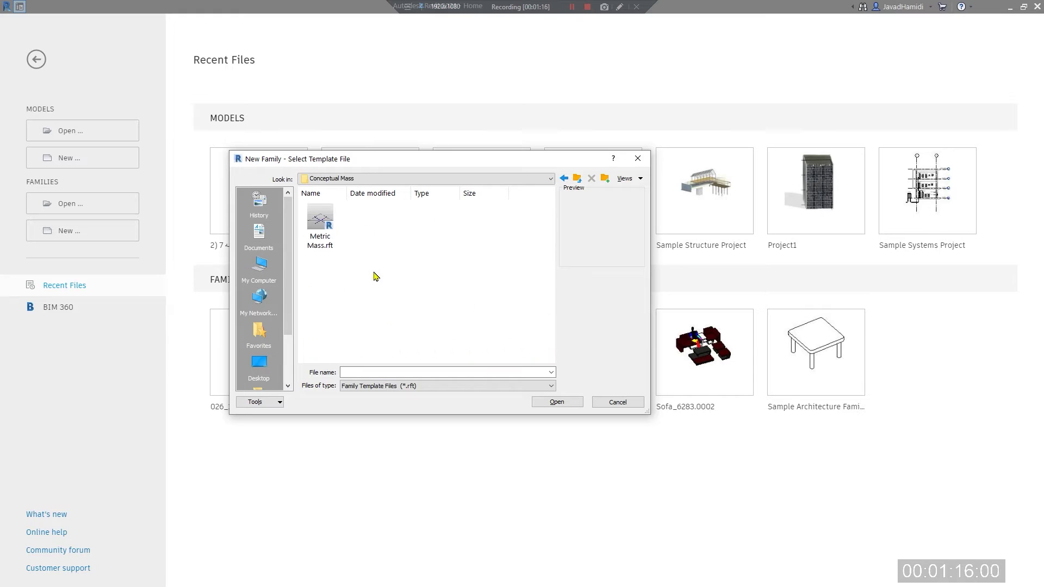
click(333, 231)
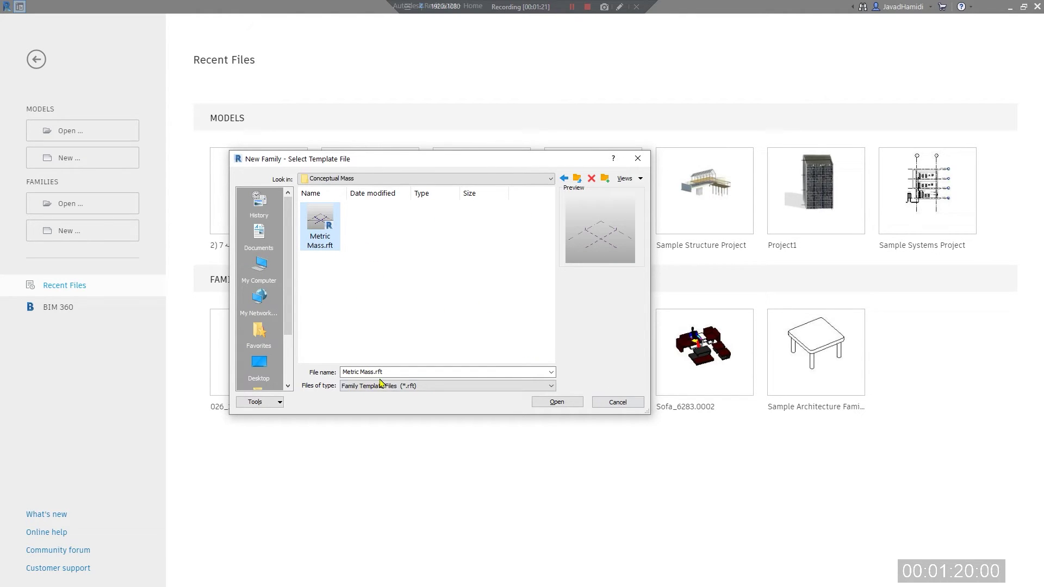
click(556, 403)
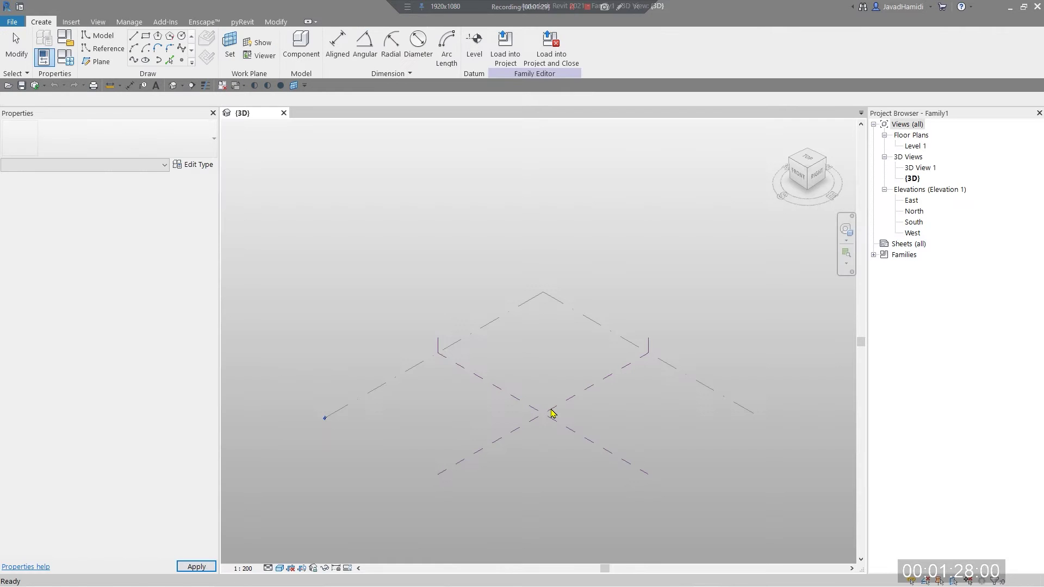
Step: In the top view, draw a horizontal reference line about 50000 long on Level 1, below the horizontal centre plane
middle_drag(699, 439, 581, 407)
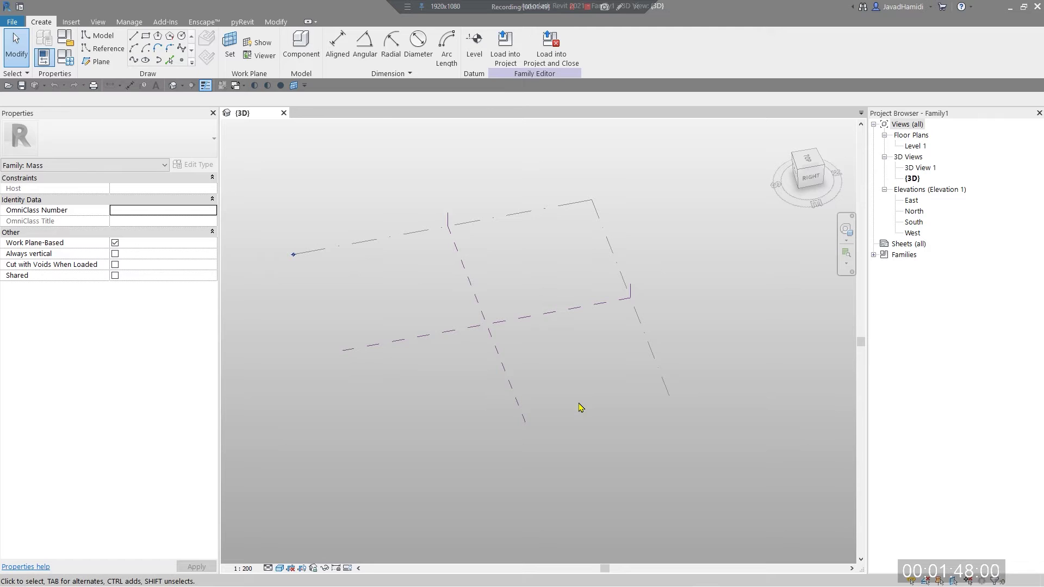
drag(808, 160, 809, 170)
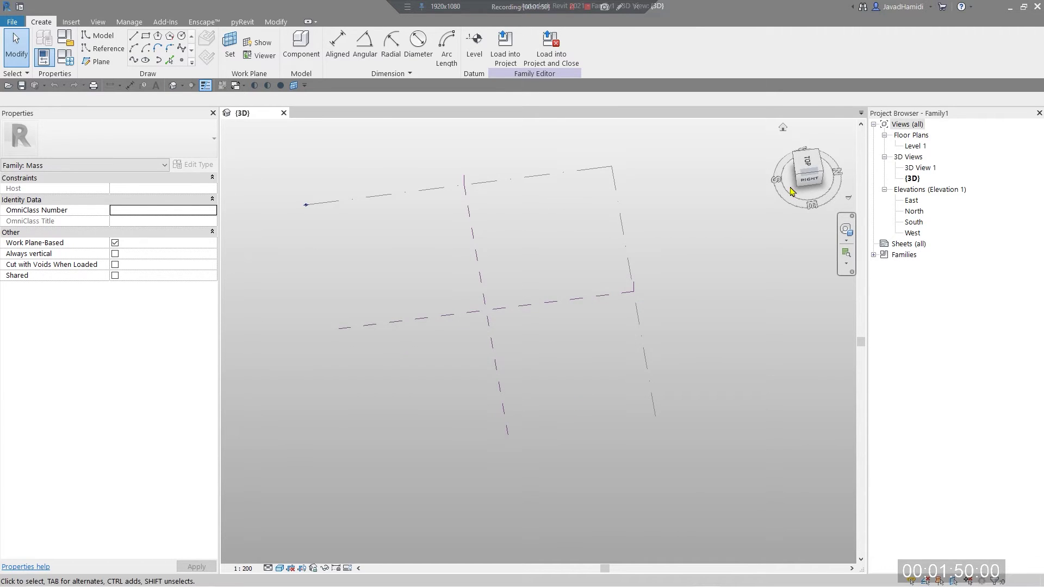
click(808, 169)
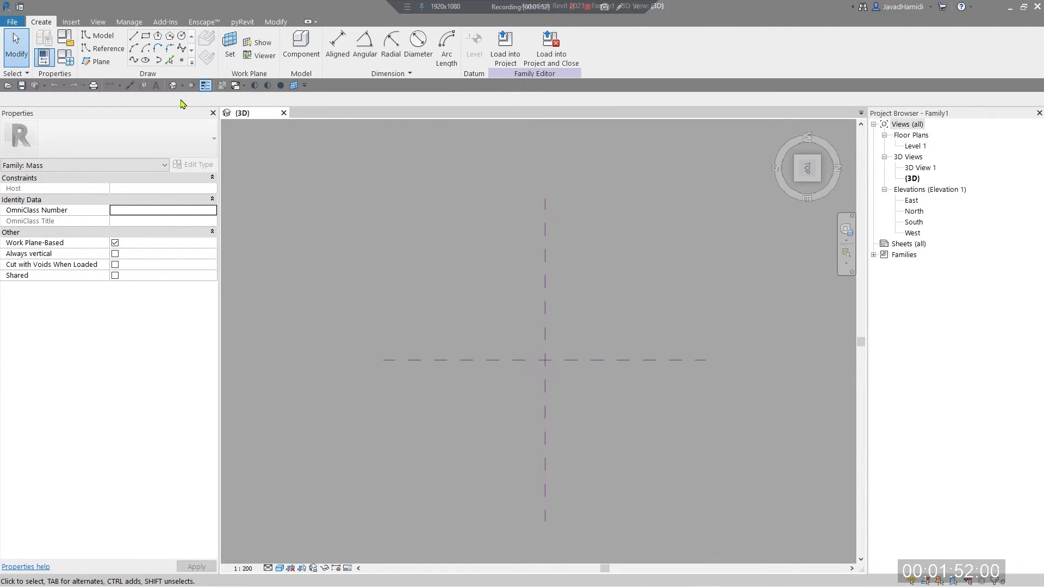
click(106, 49)
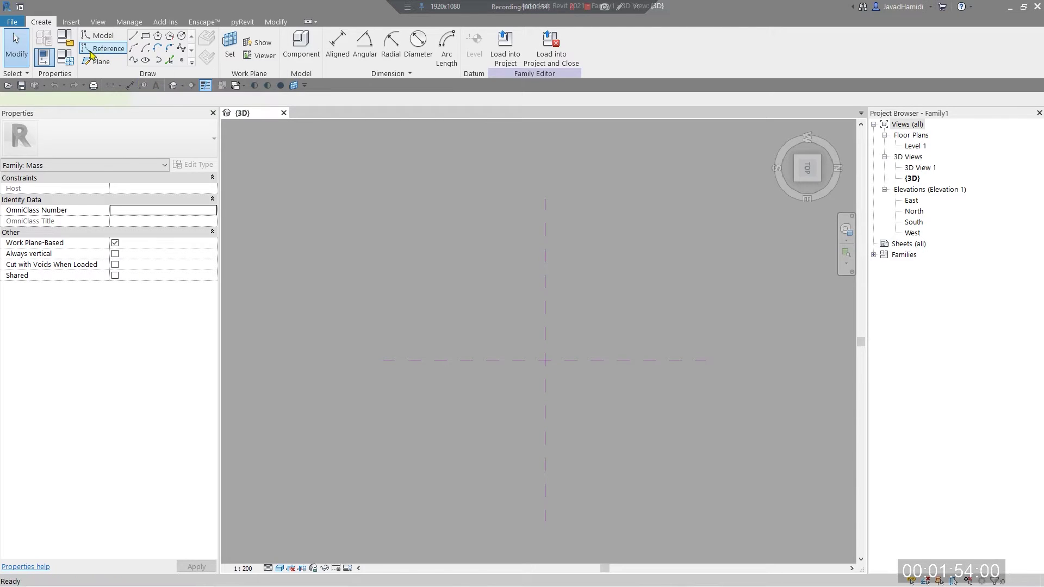
middle_drag(439, 437, 421, 383)
scroll(421, 383, up, 2)
click(376, 393)
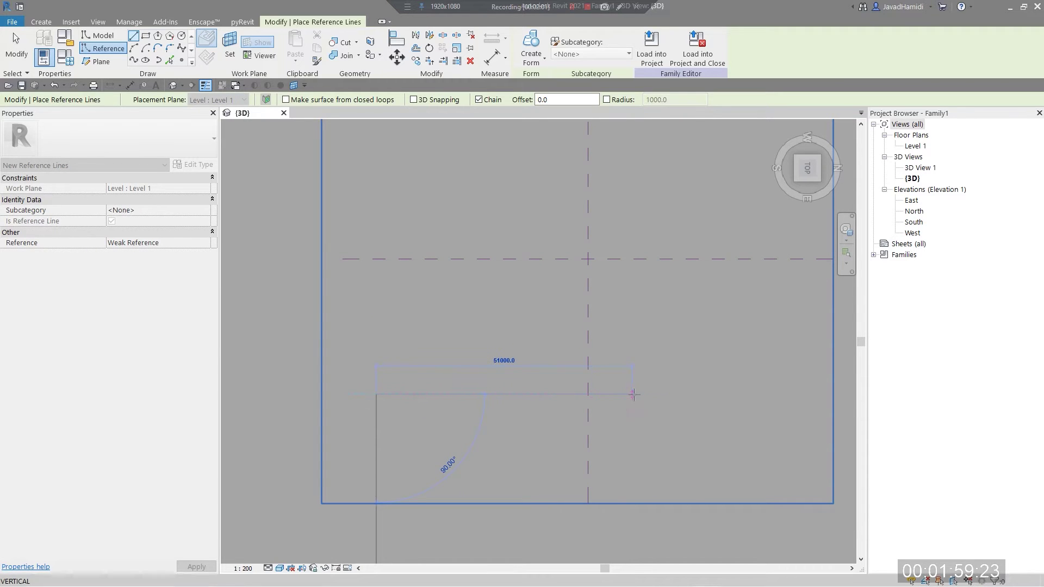
click(628, 392)
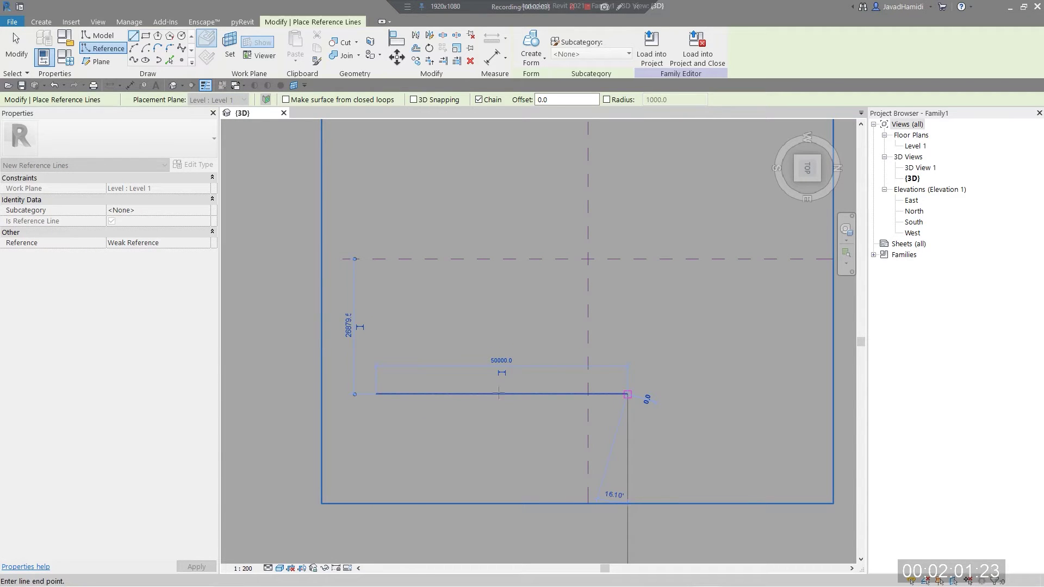
key(Escape)
middle_drag(659, 378, 649, 444)
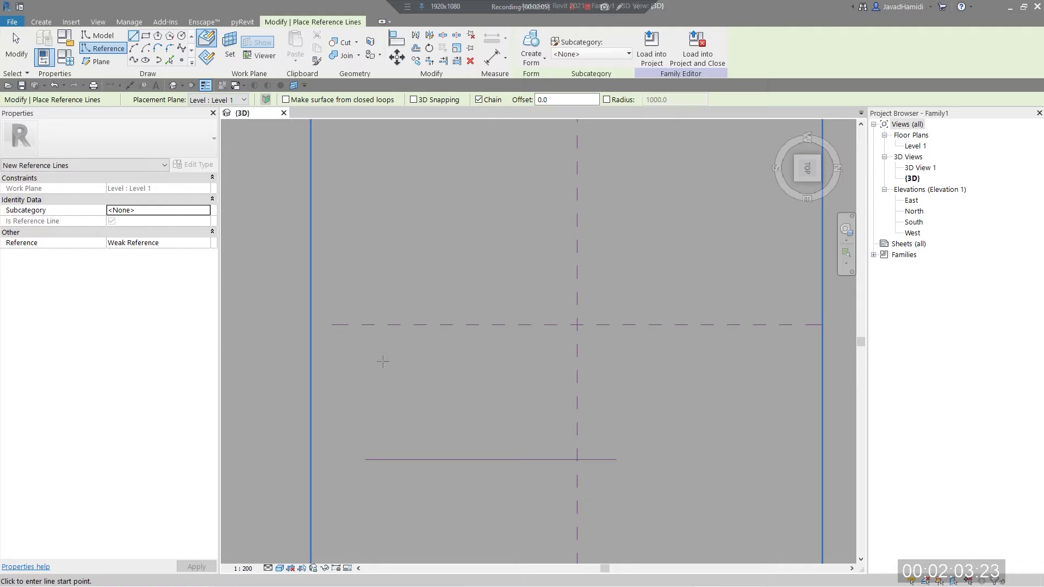
key(Escape)
Step: Copy the reference line 20000 straight up toward the horizontal centre plane, with the Multiple option on
click(452, 459)
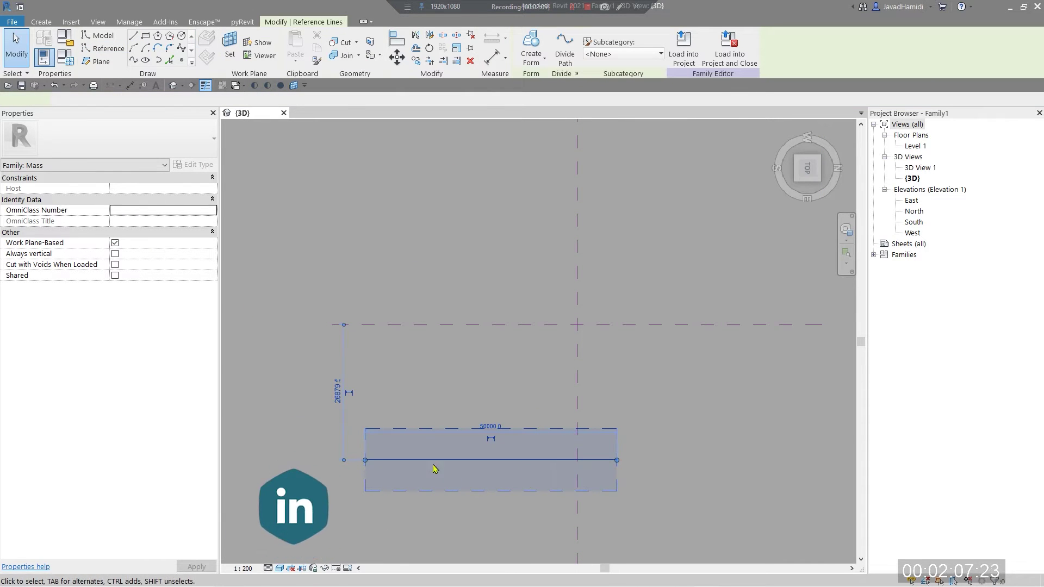
click(499, 460)
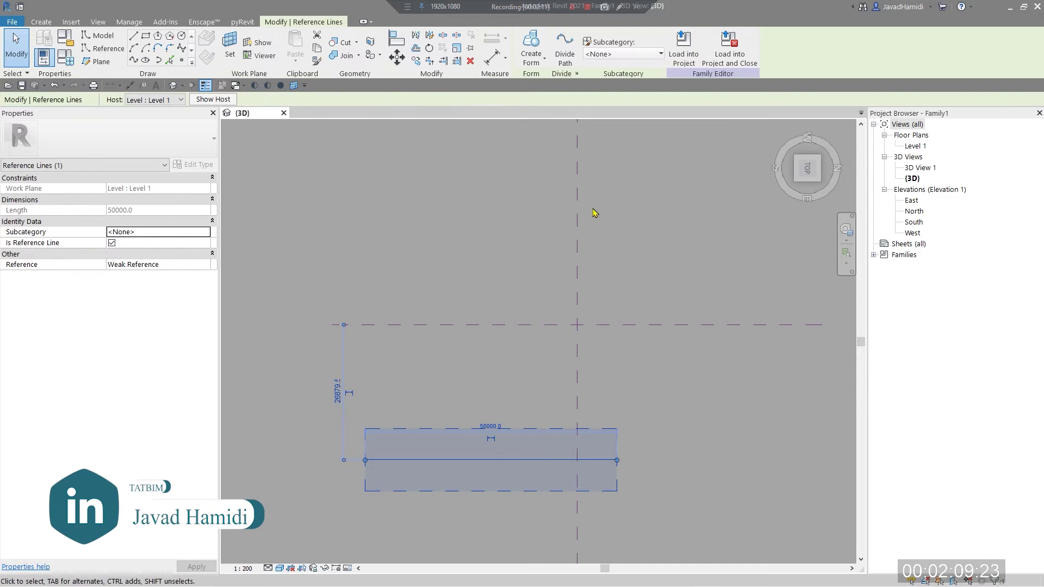
click(416, 61)
click(192, 100)
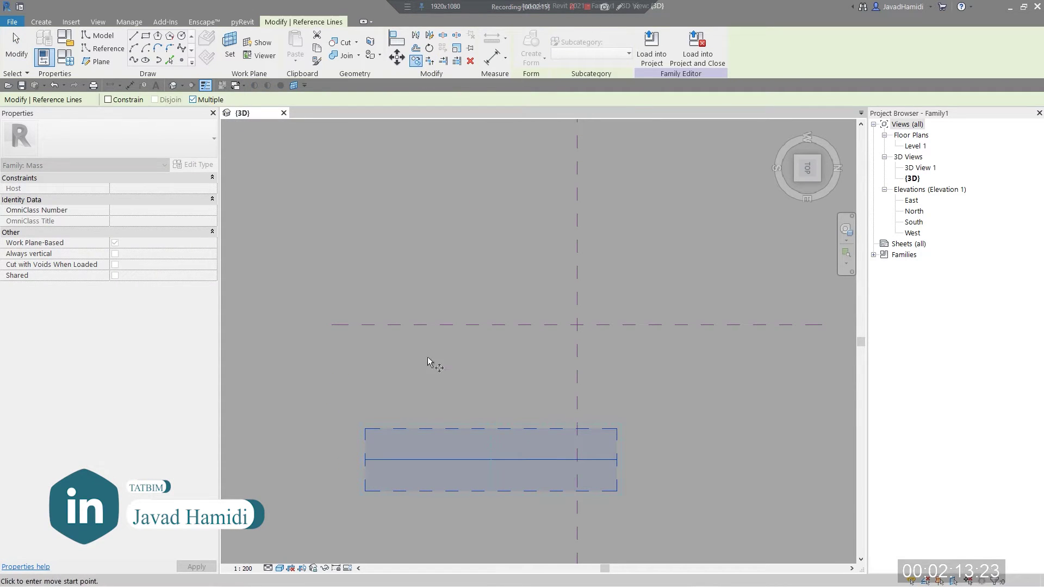
click(365, 459)
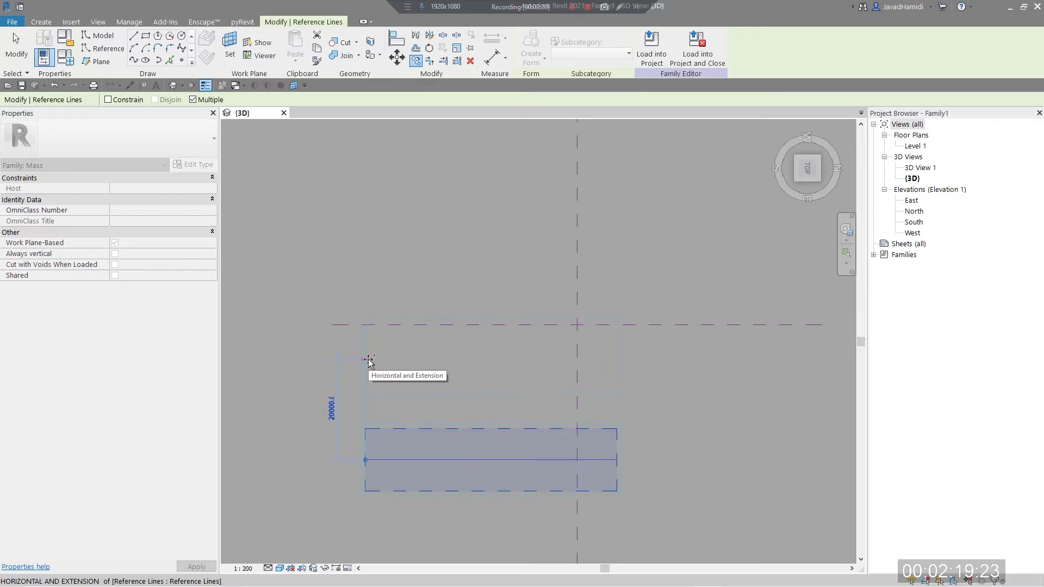
text(20000)
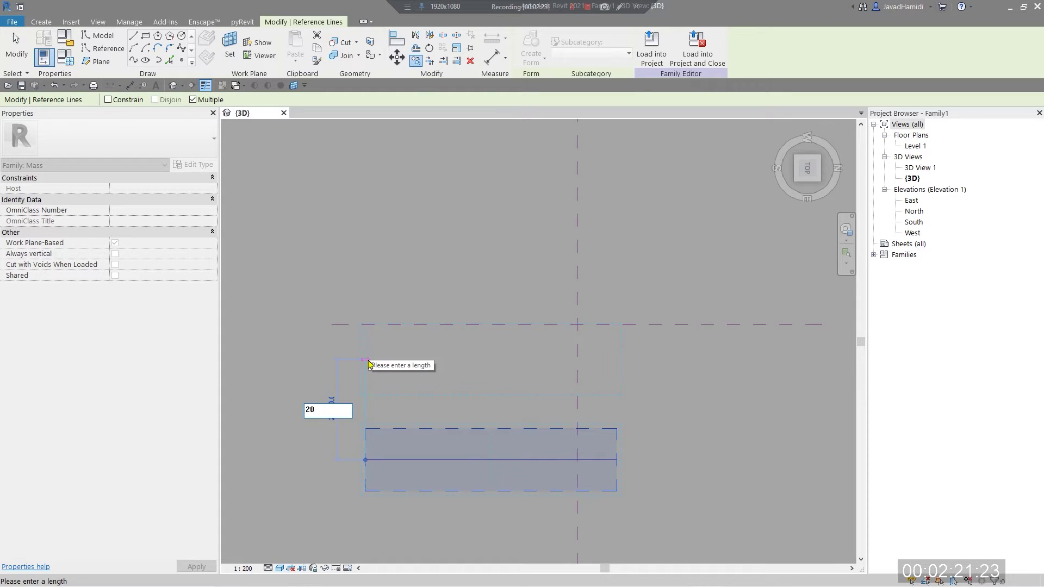
key(Return)
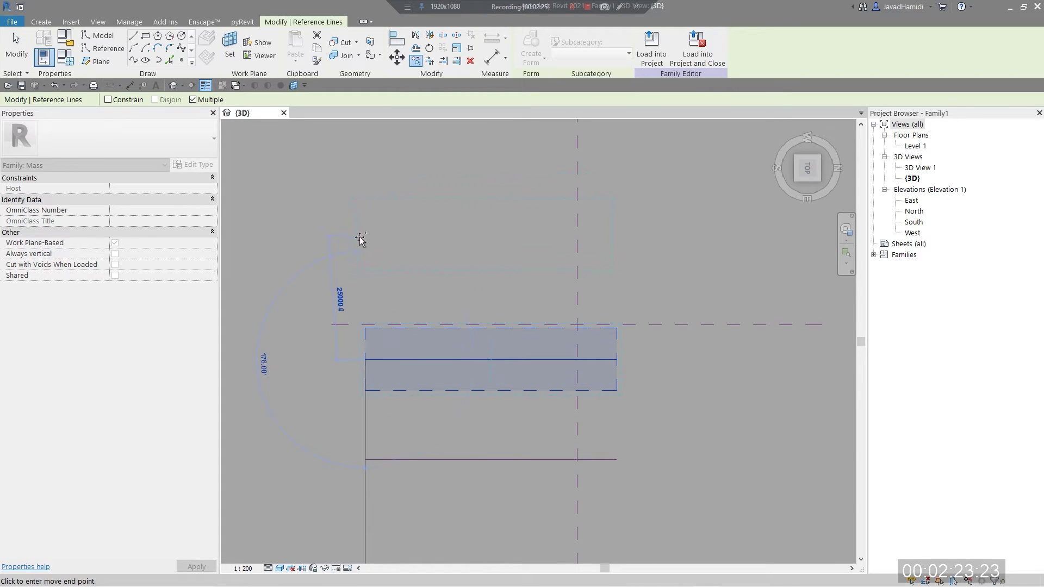
text(24000)
key(Return)
key(Escape)
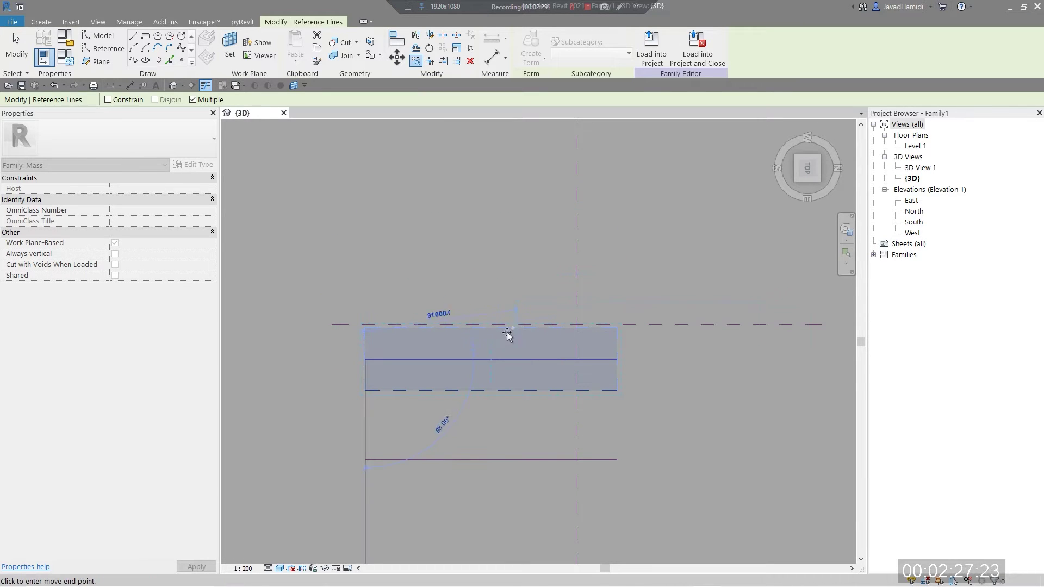
key(Escape)
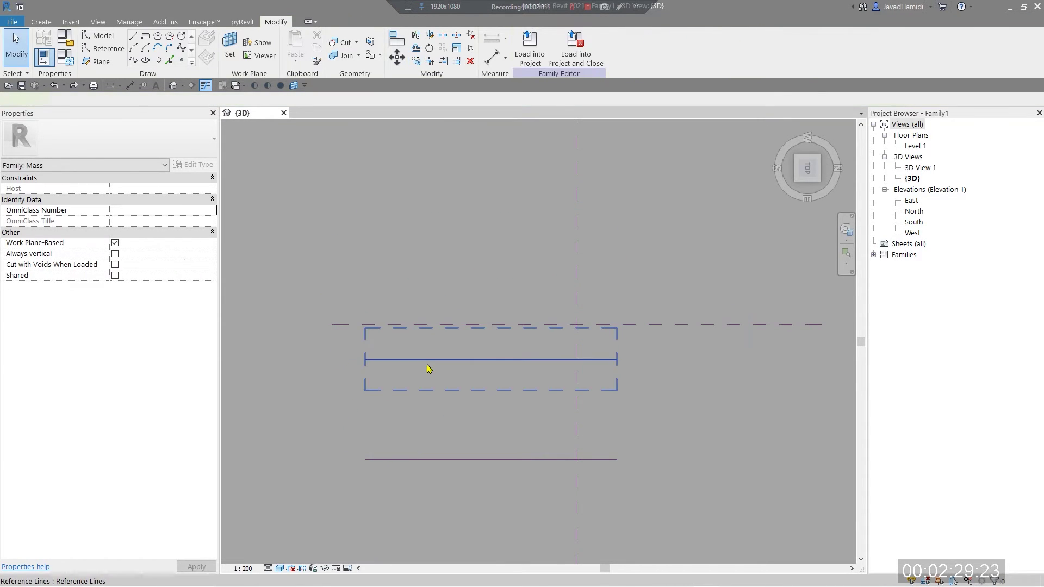
Step: Copy the upper reference line 20000 straight up to make a third parallel reference line
click(430, 368)
click(416, 61)
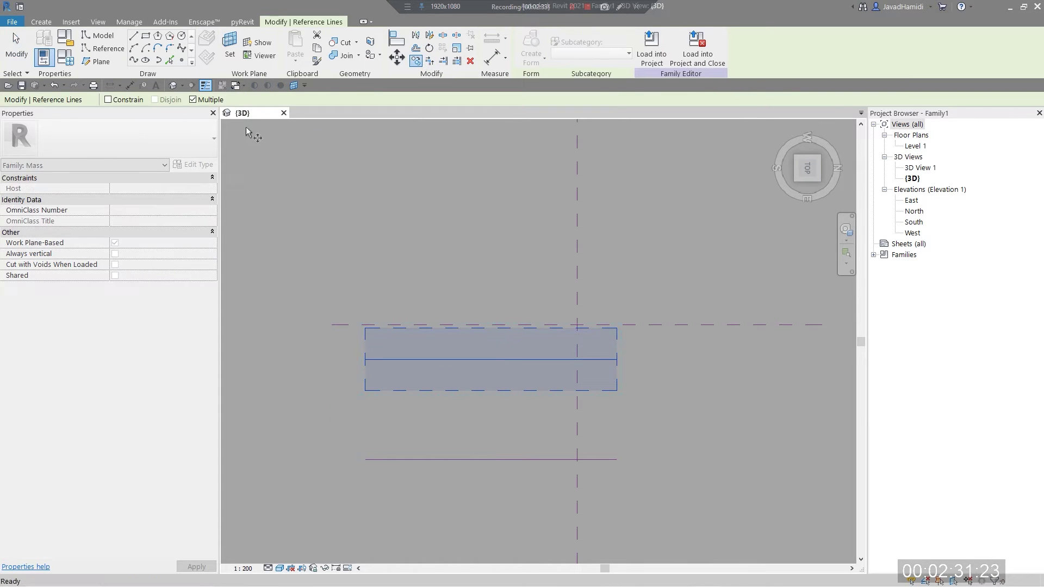
click(365, 359)
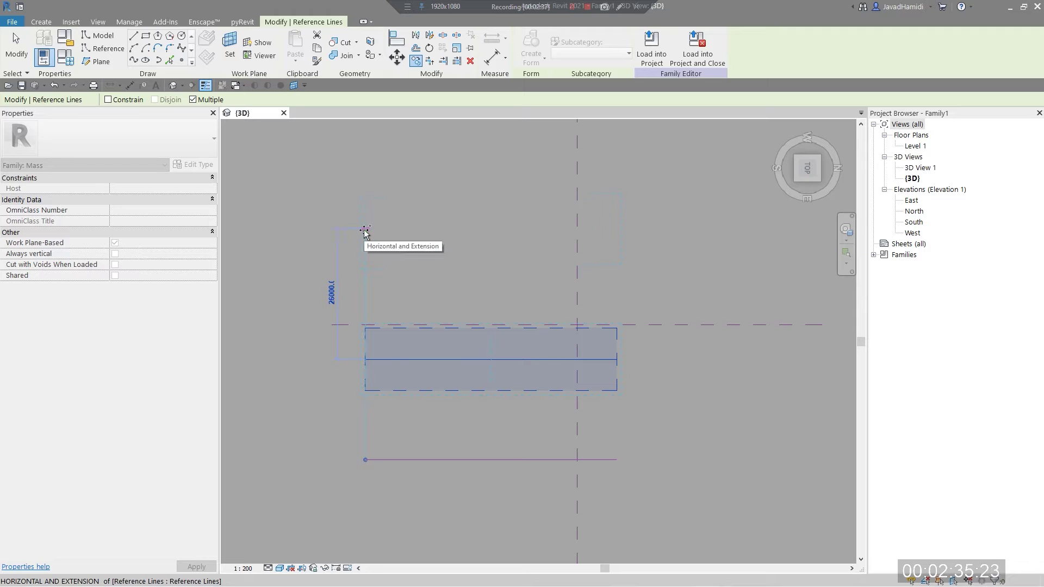
text(6000)
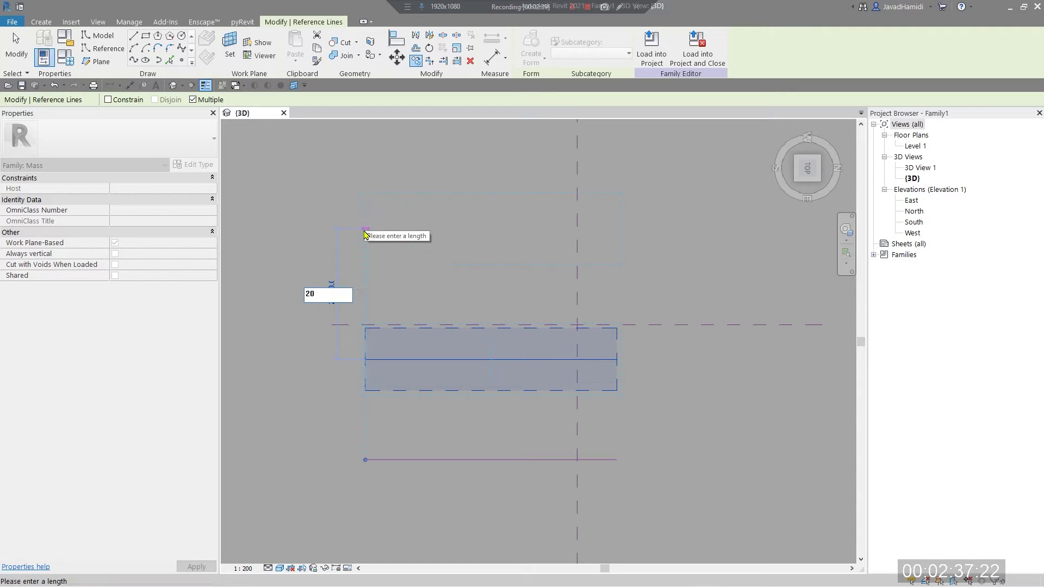
key(Return)
key(Escape)
Step: Set the vertical plane of the first-drawn, frontmost reference line as the active work plane in the 3D view
scroll(438, 477, down, 2)
shift+middle_drag(437, 477, 497, 411)
scroll(497, 410, up, 5)
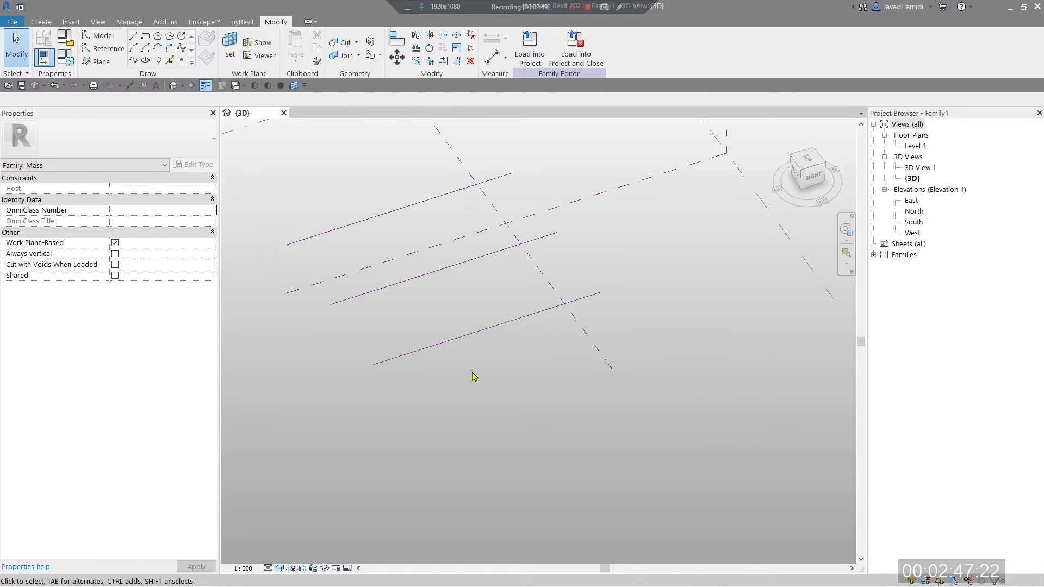
middle_drag(478, 373, 493, 472)
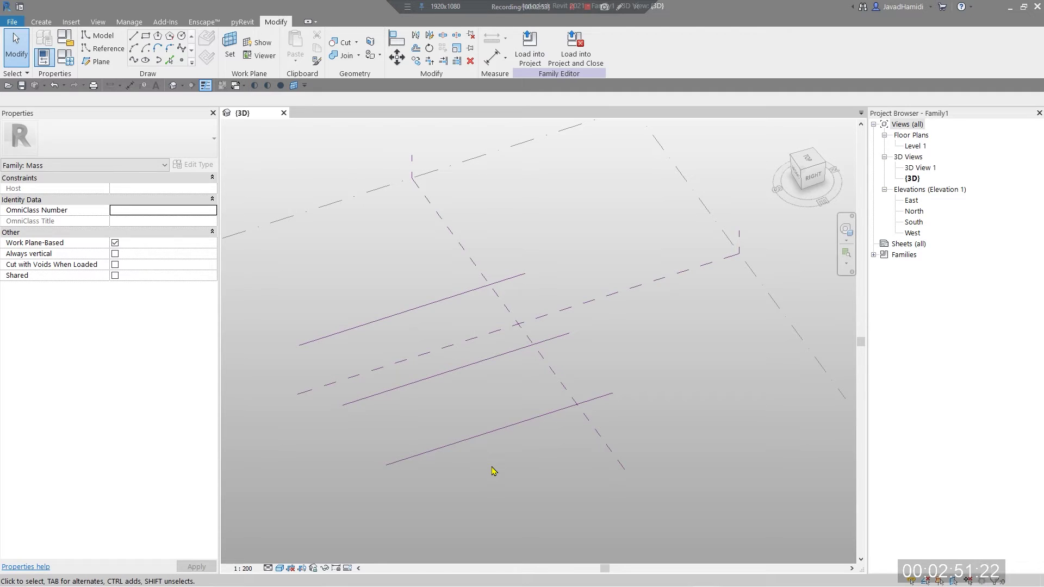
middle_drag(471, 524, 504, 501)
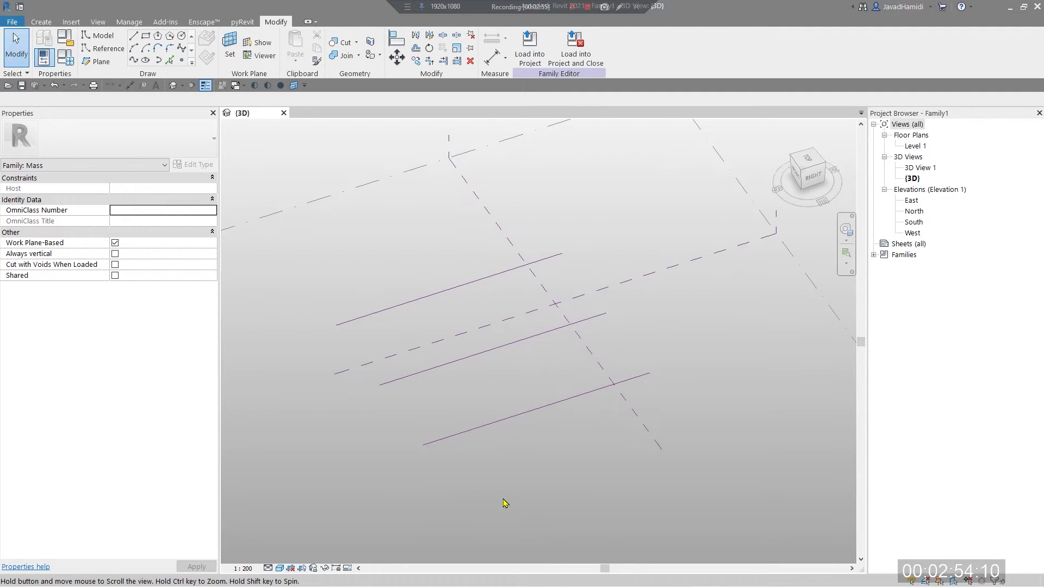
click(230, 44)
scroll(522, 421, up, 3)
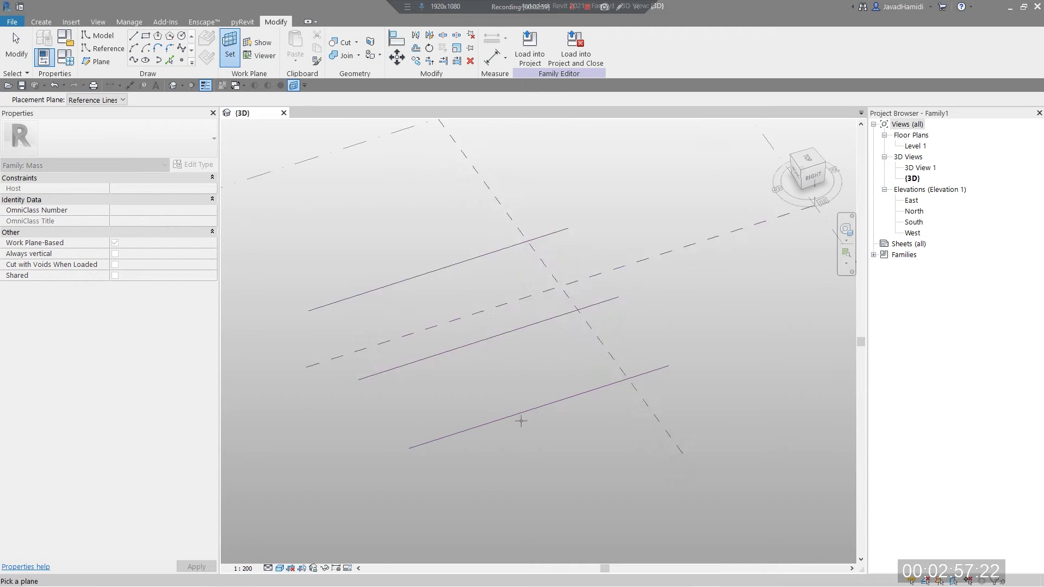
click(505, 416)
shift+middle_drag(503, 422, 566, 408)
click(819, 166)
shift+middle_drag(518, 374, 508, 431)
click(104, 37)
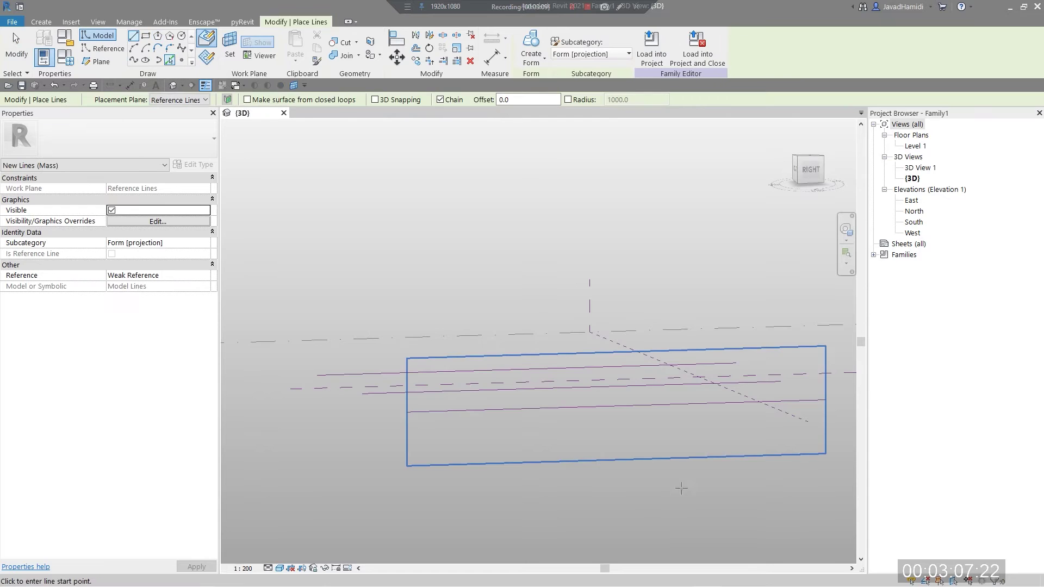
middle_drag(597, 448, 474, 435)
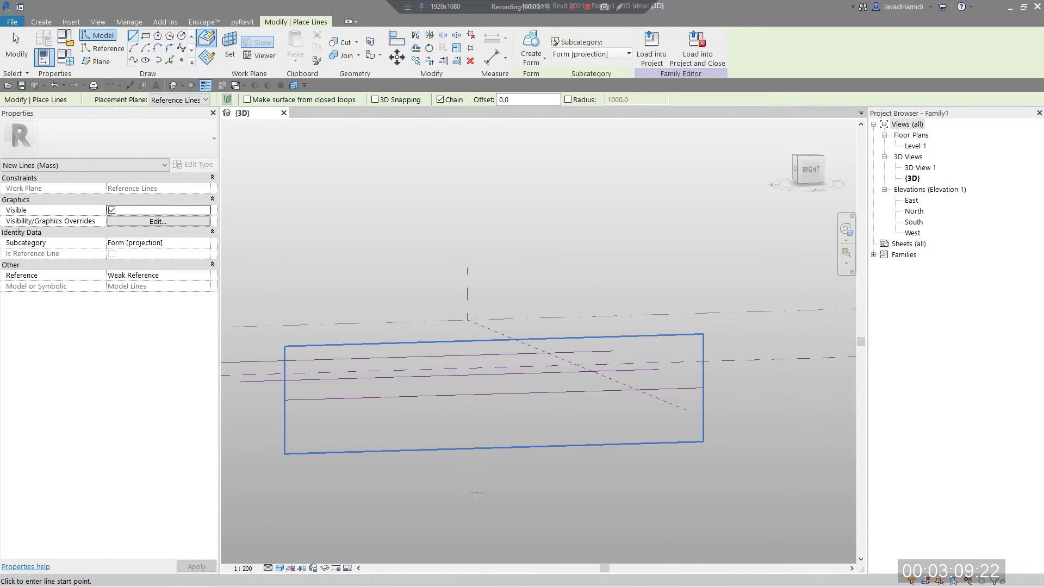
middle_drag(476, 492, 540, 508)
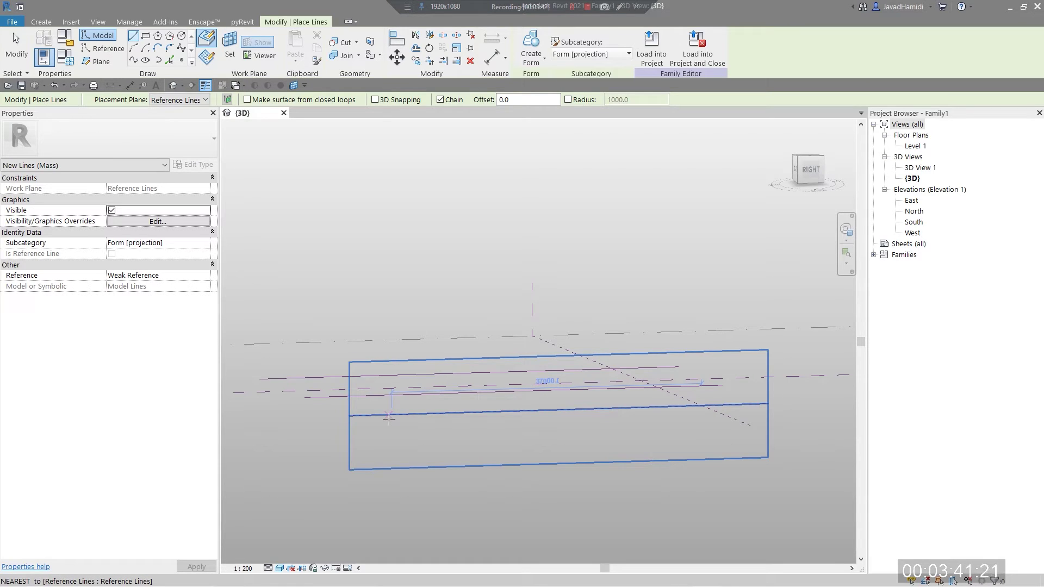
key(Escape)
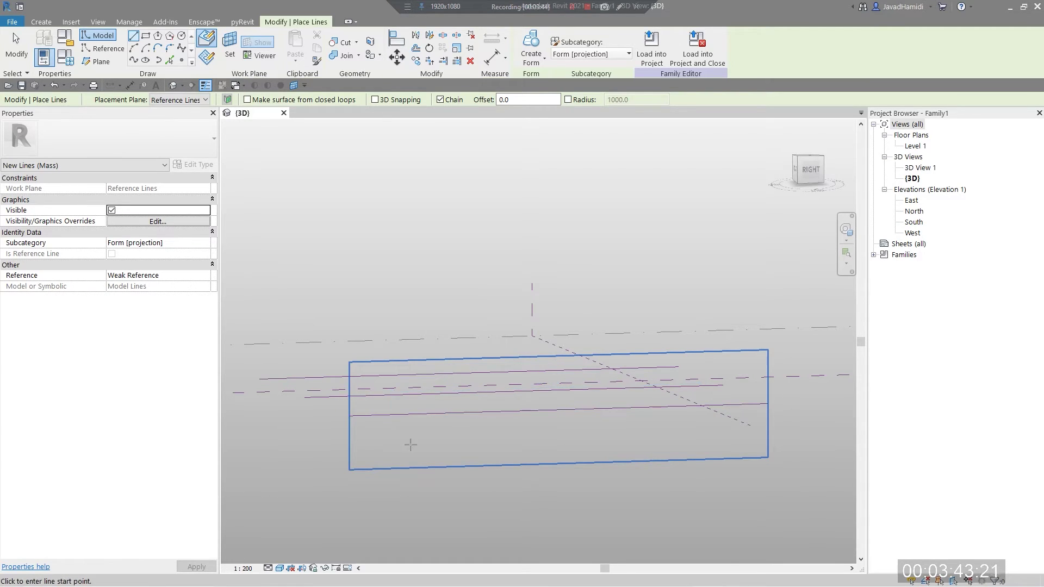
shift+middle_drag(446, 458, 456, 472)
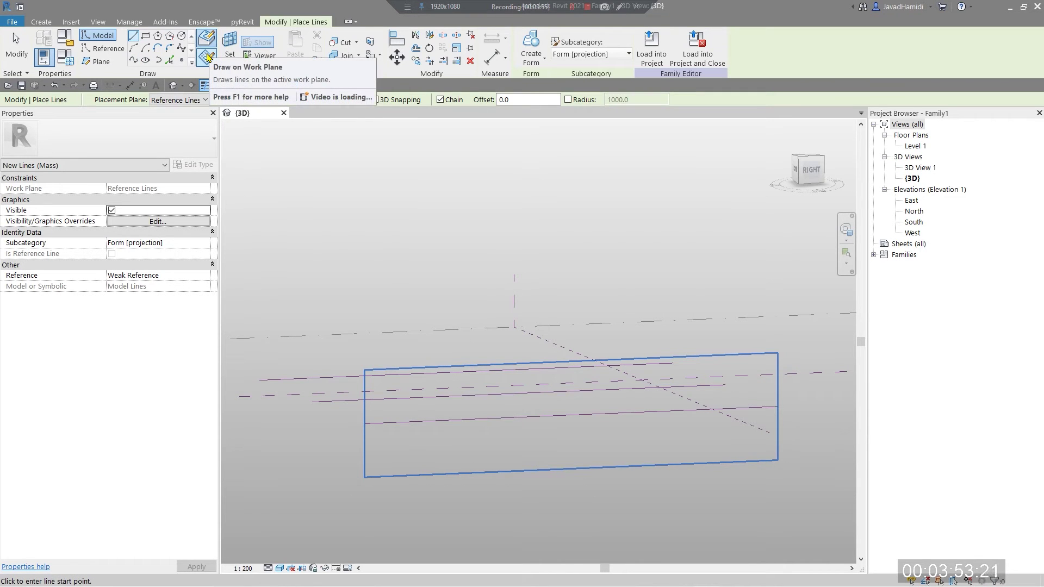
click(207, 57)
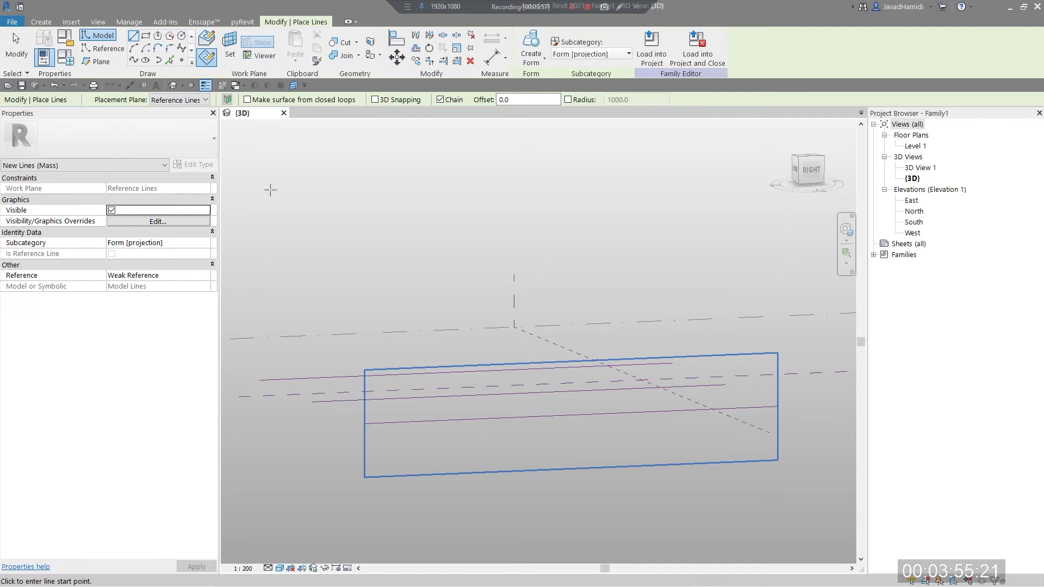
scroll(355, 430, up, 2)
click(366, 420)
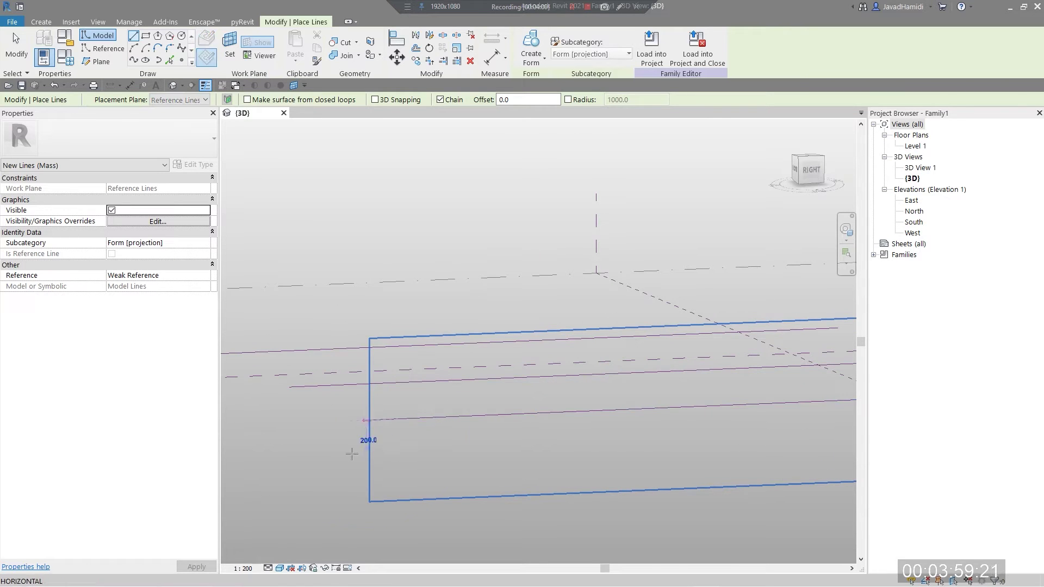
scroll(455, 263, down, 2)
scroll(443, 299, up, 2)
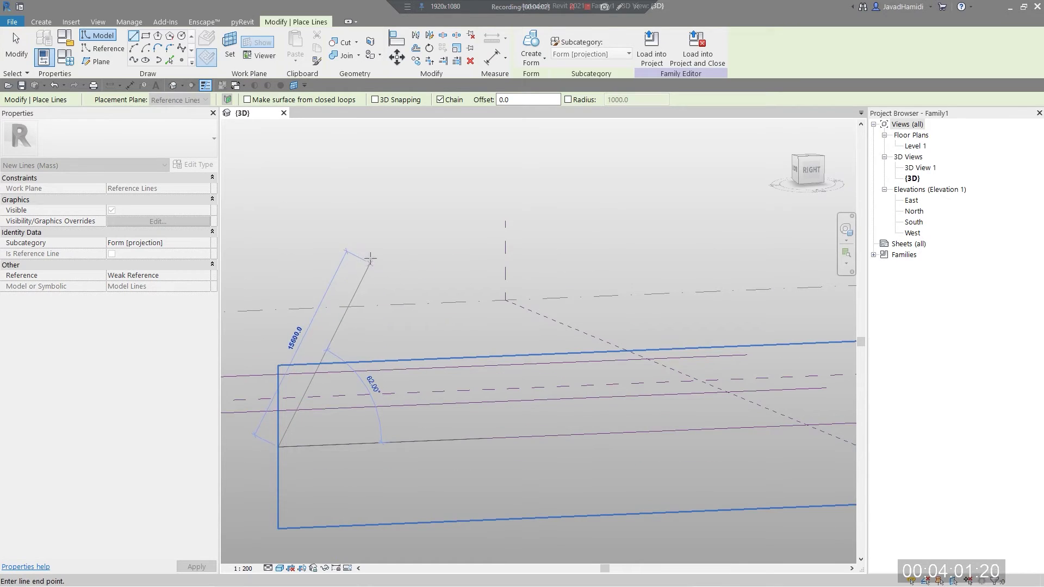
click(370, 261)
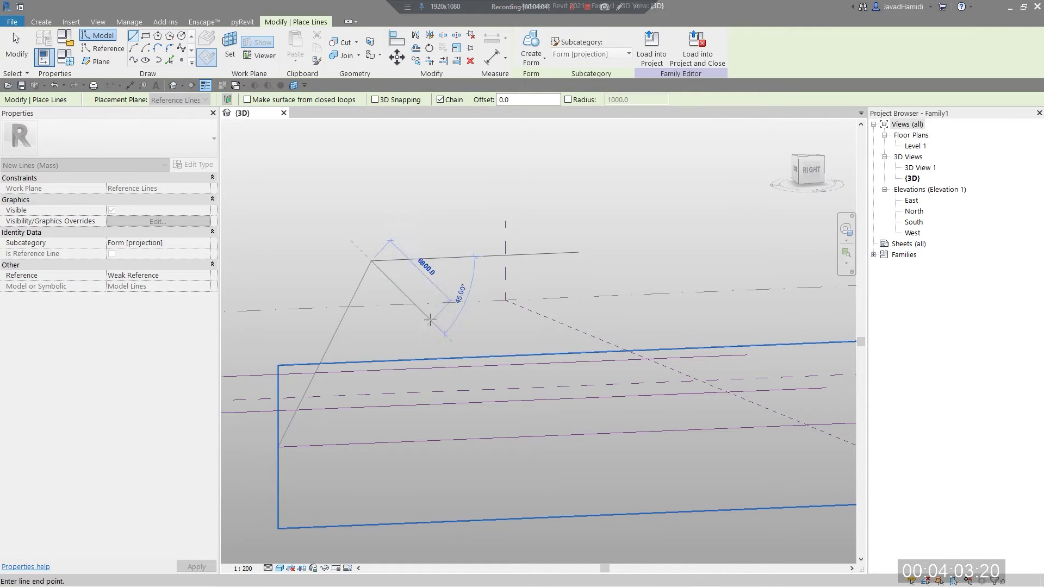
key(Escape)
key(Escape)
click(363, 279)
key(Delete)
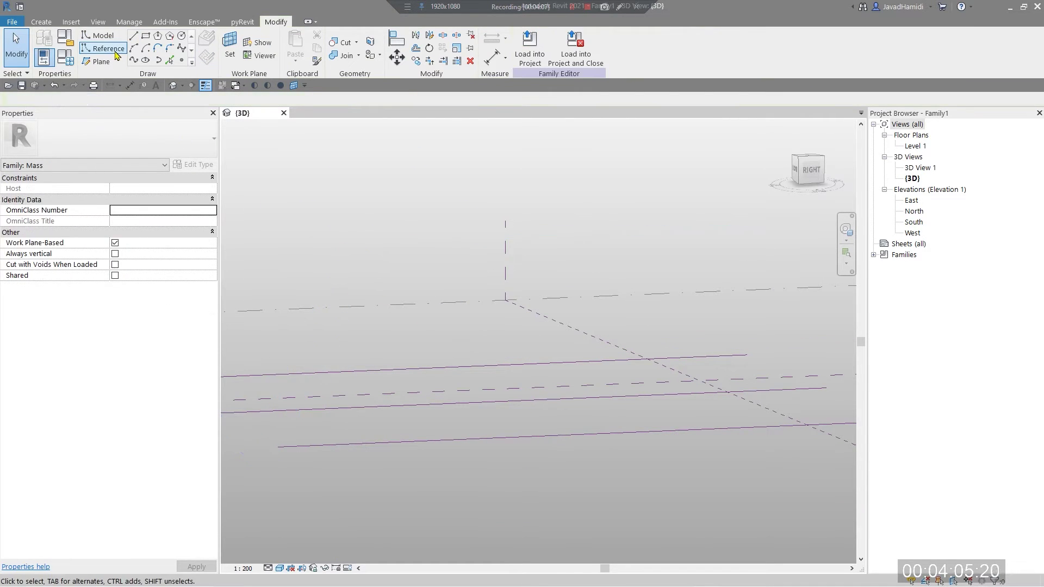
Step: Draw a seven-point model spline on the front reference line's vertical plane, arching from its start to where it crosses the perpendicular centre plane
click(106, 49)
click(99, 36)
click(134, 60)
middle_drag(338, 217, 418, 144)
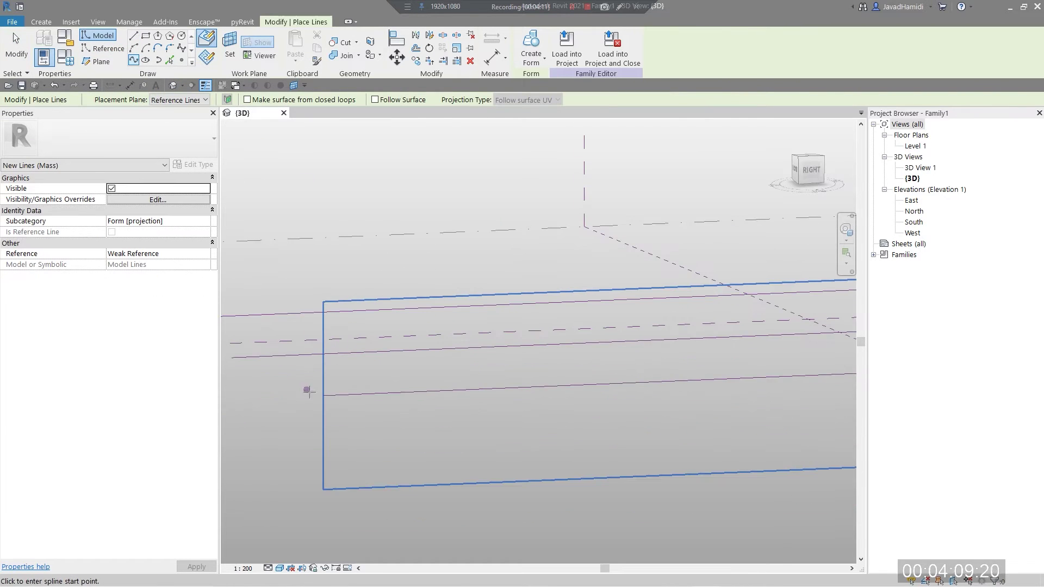
click(323, 395)
click(380, 244)
scroll(380, 243, down, 2)
middle_drag(380, 244, 342, 218)
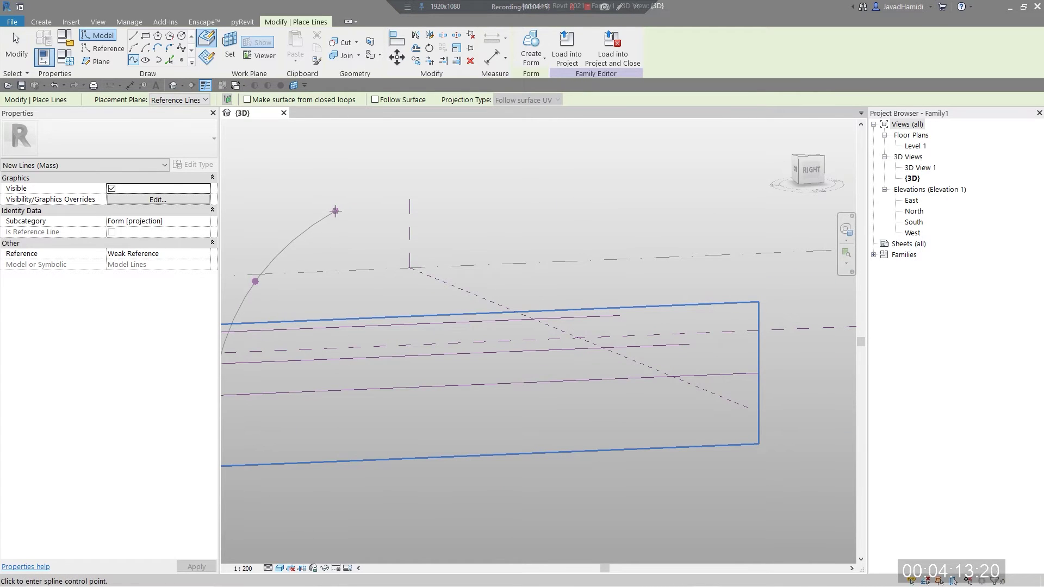
click(436, 198)
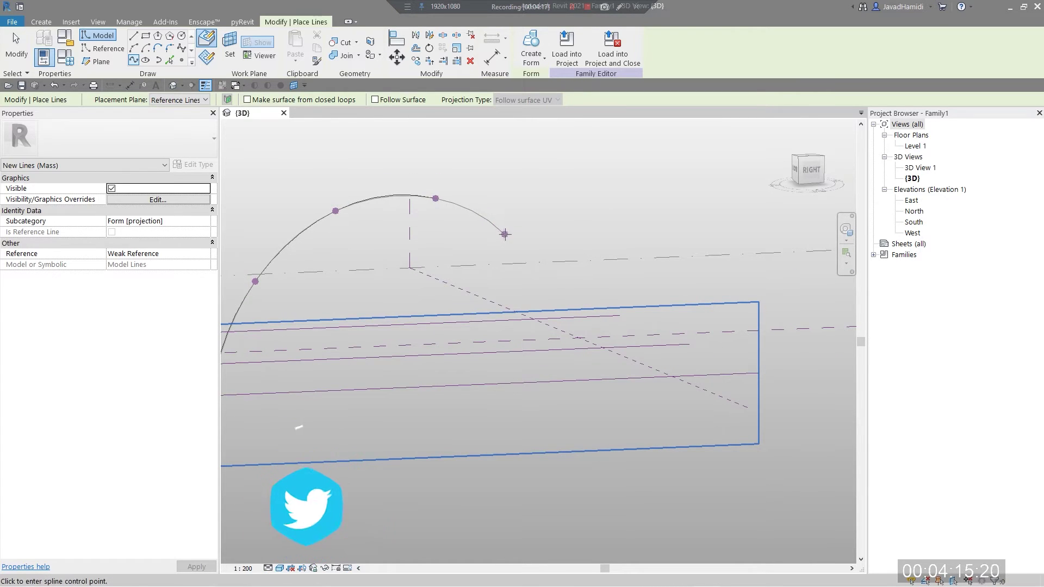
click(505, 233)
click(573, 287)
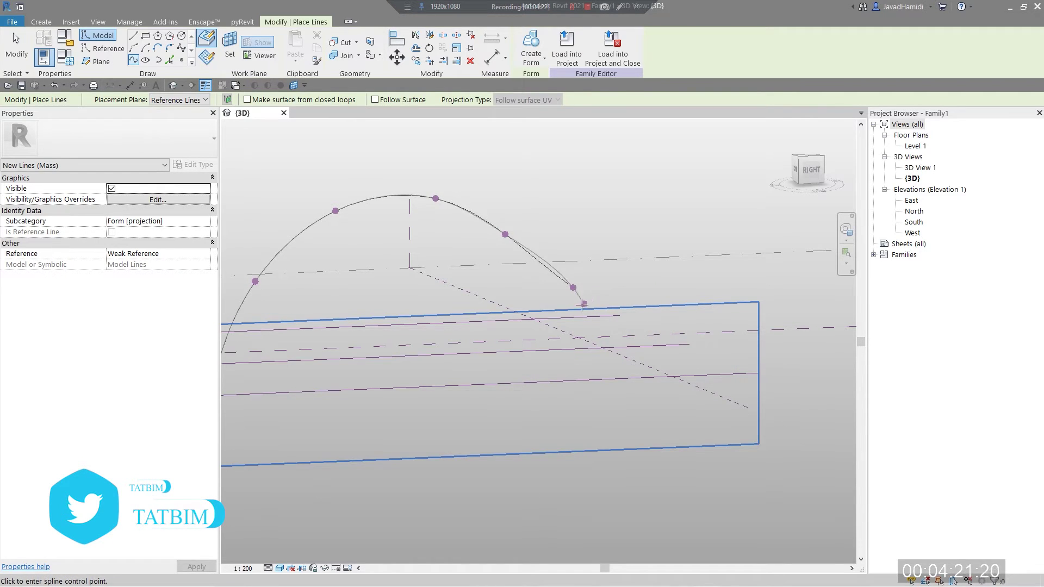
click(667, 377)
key(Escape)
key(Escape)
Step: In the top view, move the rear reference line farther back and the middle one onto the horizontal centre plane
shift+middle_drag(643, 455, 517, 536)
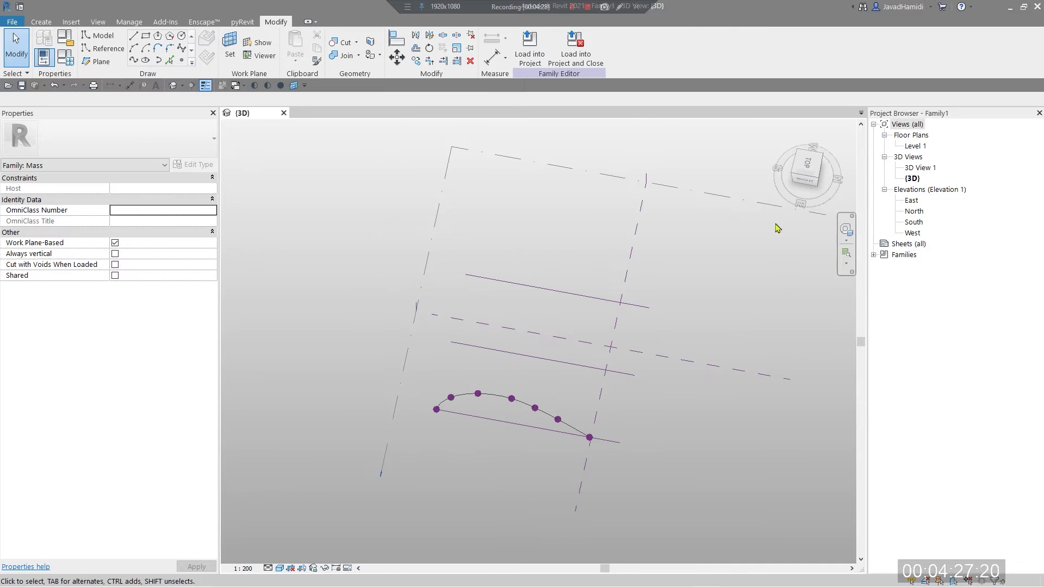
click(809, 163)
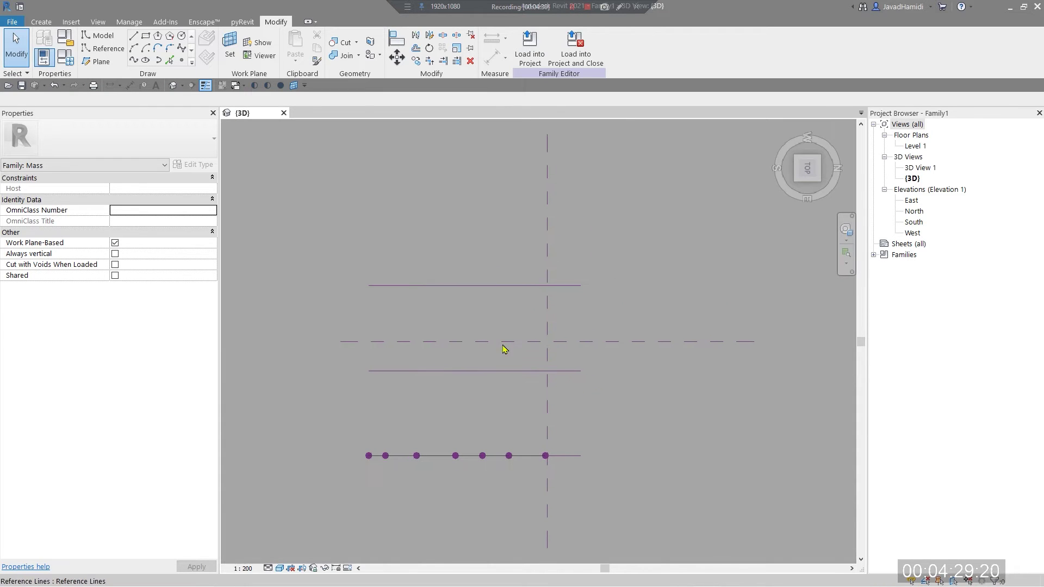
click(465, 286)
drag(466, 286, 473, 251)
click(468, 387)
click(455, 371)
drag(455, 371, 452, 342)
click(429, 400)
shift+middle_drag(432, 422, 202, 113)
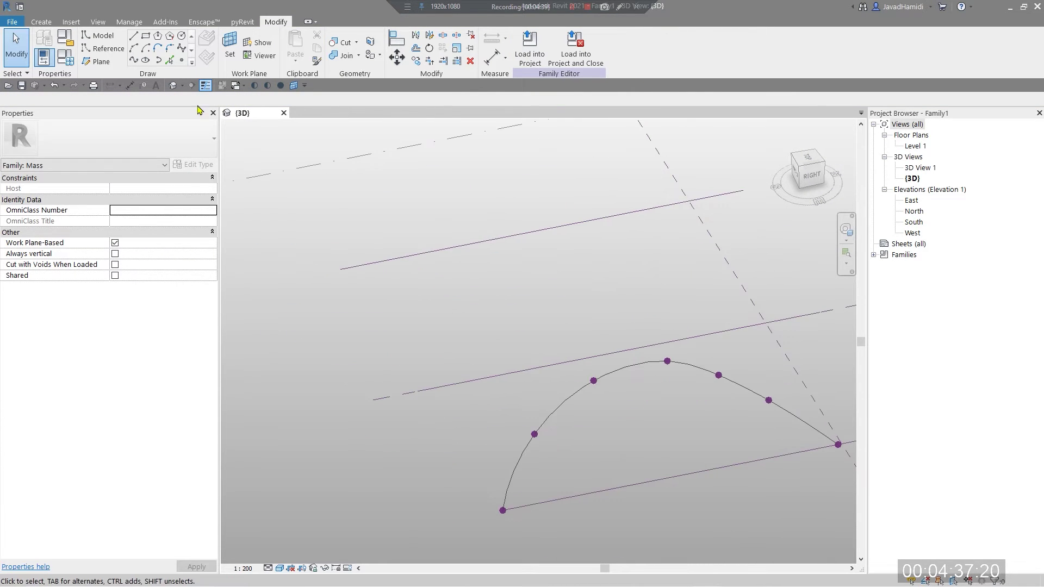
Step: Set the vertical plane of the middle reference line as the active work plane and turn on its display
click(230, 48)
key(Tab)
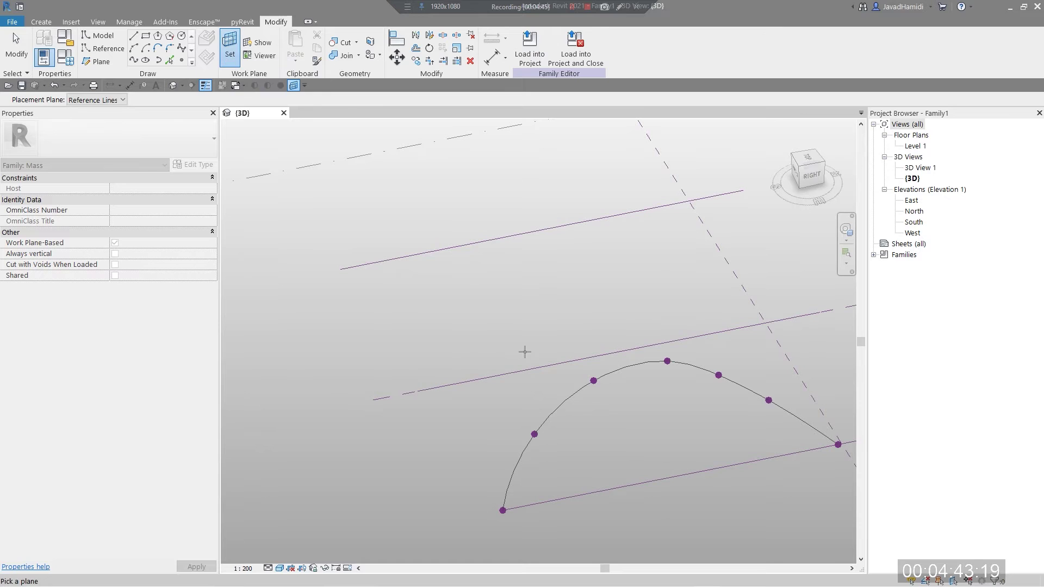
click(475, 382)
shift+middle_drag(459, 483, 397, 401)
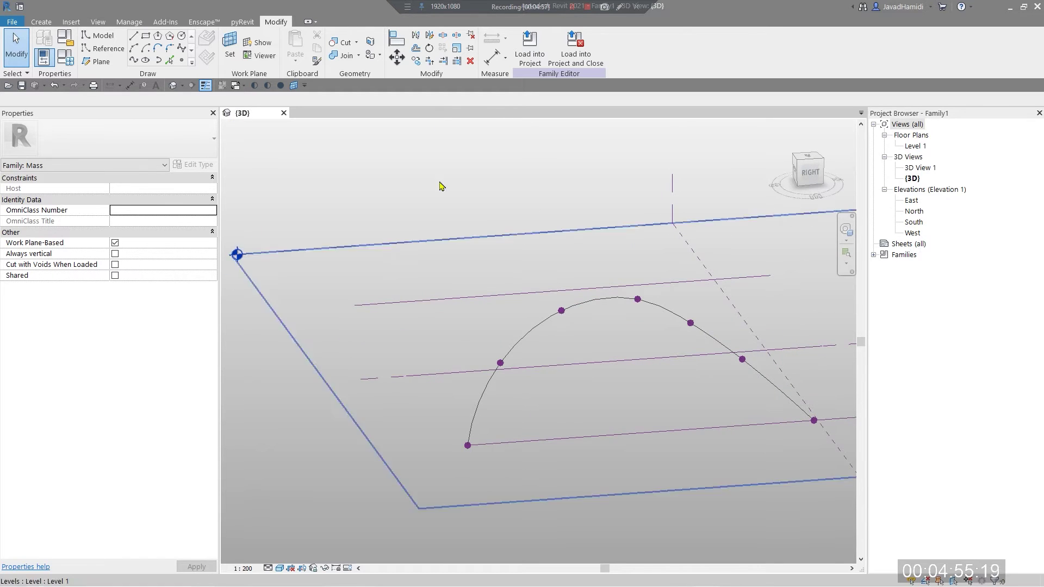
click(267, 47)
mouse_move(558, 384)
shift+middle_down()
mouse_move(718, 377)
mouse_move(557, 384)
mouse_move(580, 401)
mouse_move(519, 423)
mouse_move(570, 425)
shift+middle_up()
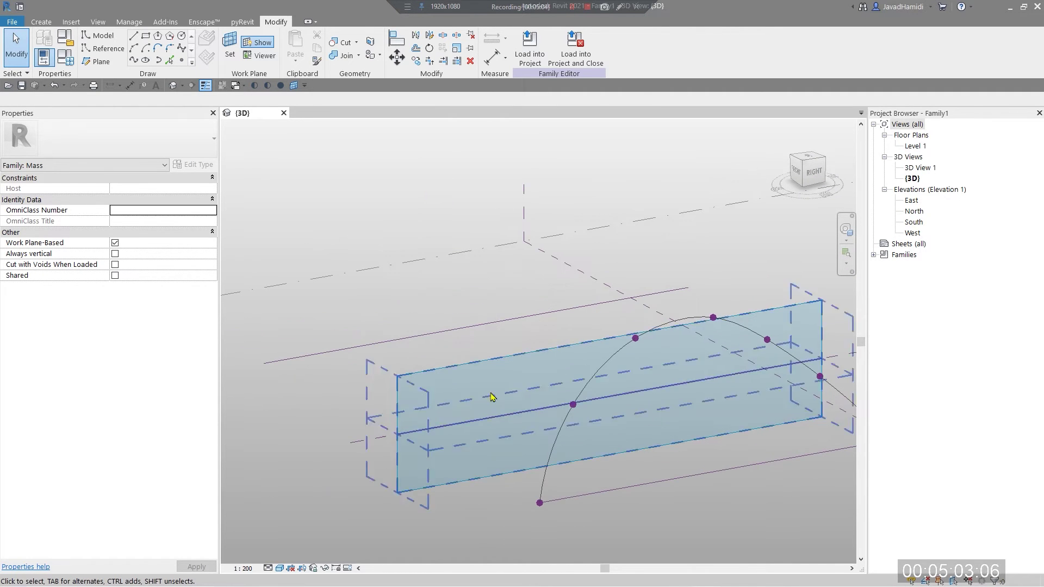
Step: Draw a seven-point model spline on the middle reference line's work plane, arching from its start to a point near its far end
click(133, 61)
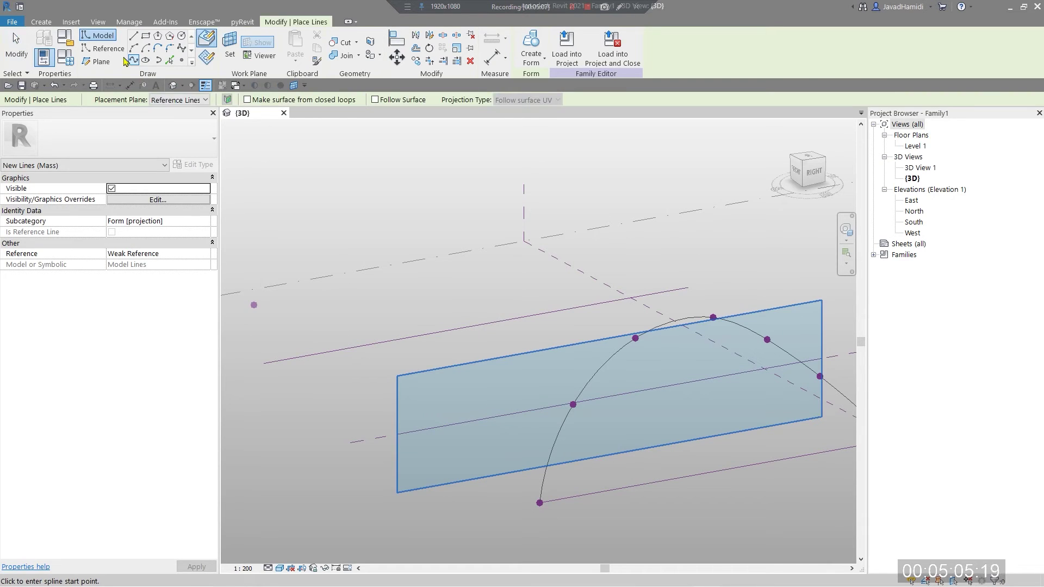
middle_drag(397, 434, 291, 351)
click(291, 351)
scroll(348, 273, up, 2)
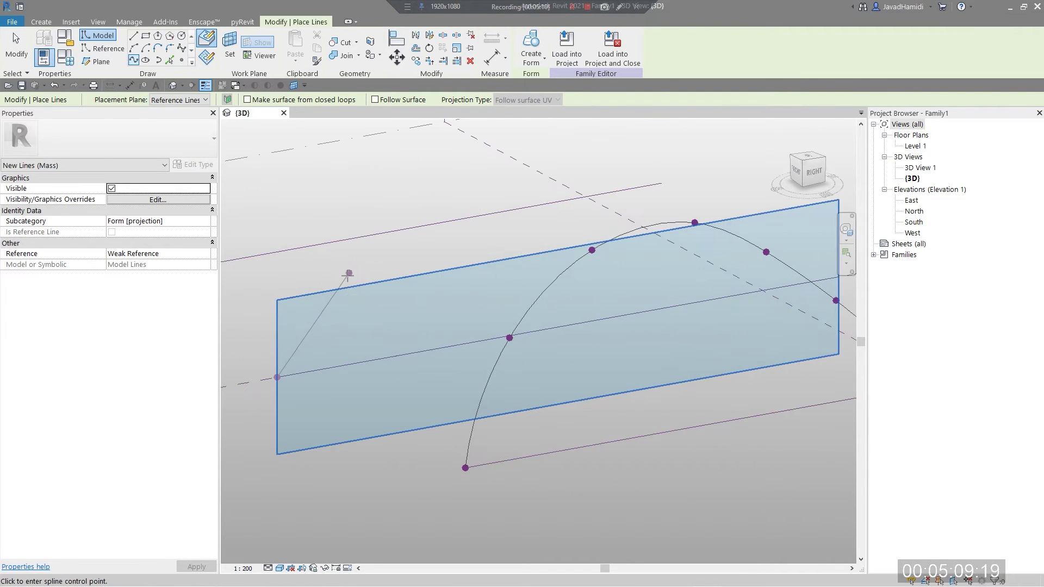
click(206, 56)
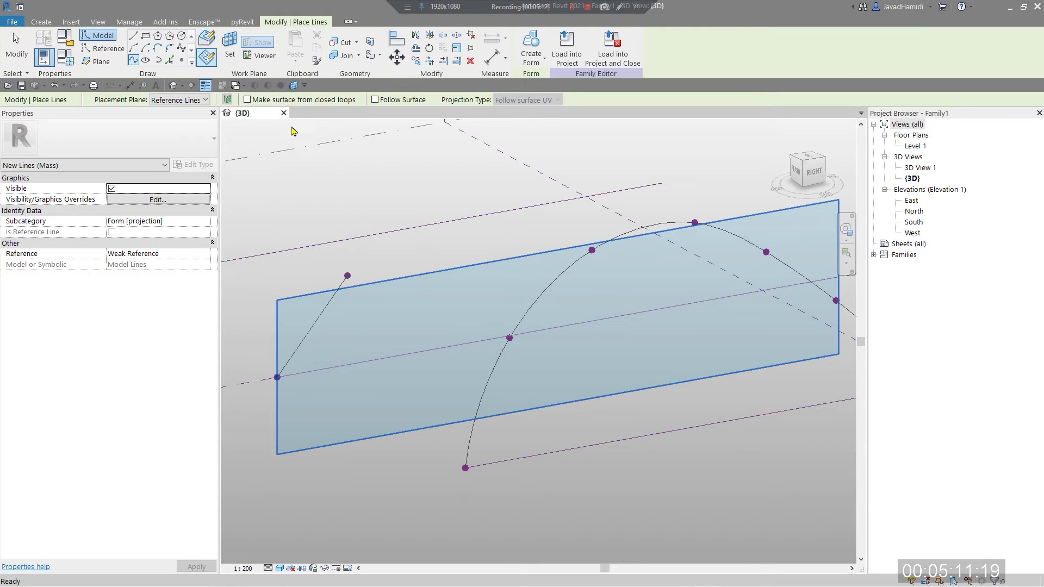
click(392, 198)
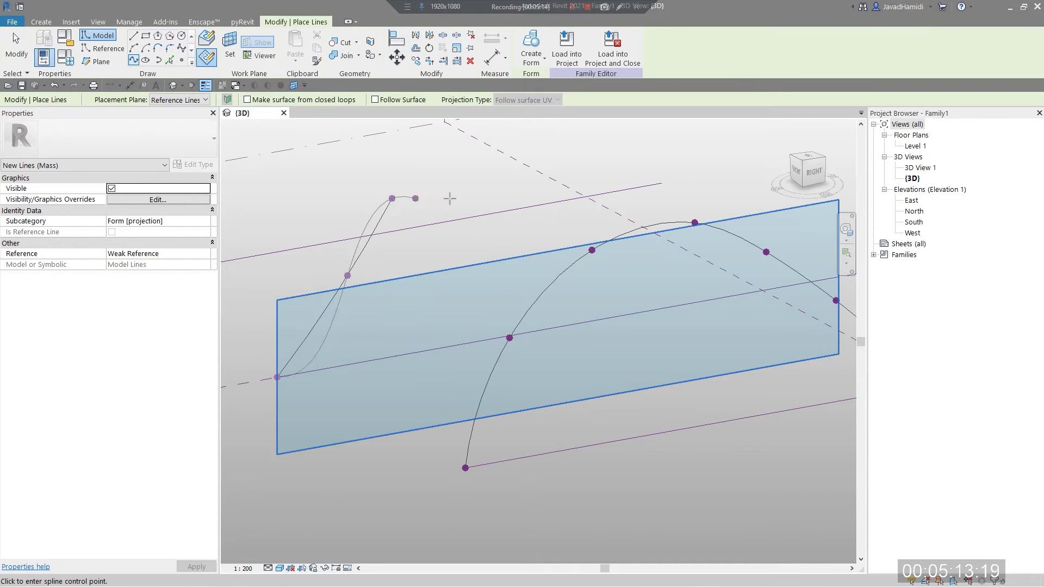
click(431, 188)
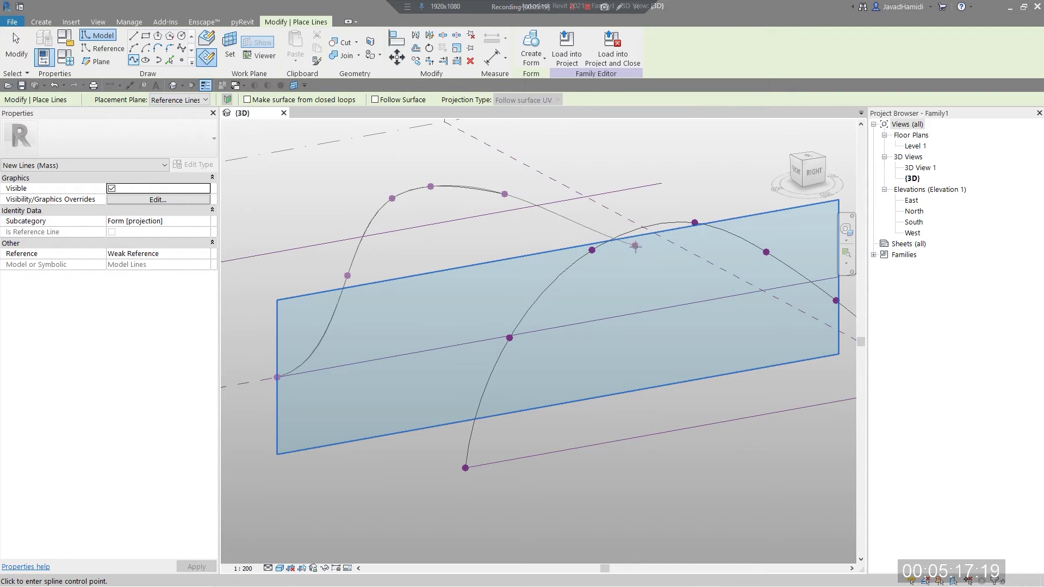
mouse_move(731, 284)
shift+middle_down()
mouse_move(707, 299)
mouse_move(735, 301)
shift+middle_up()
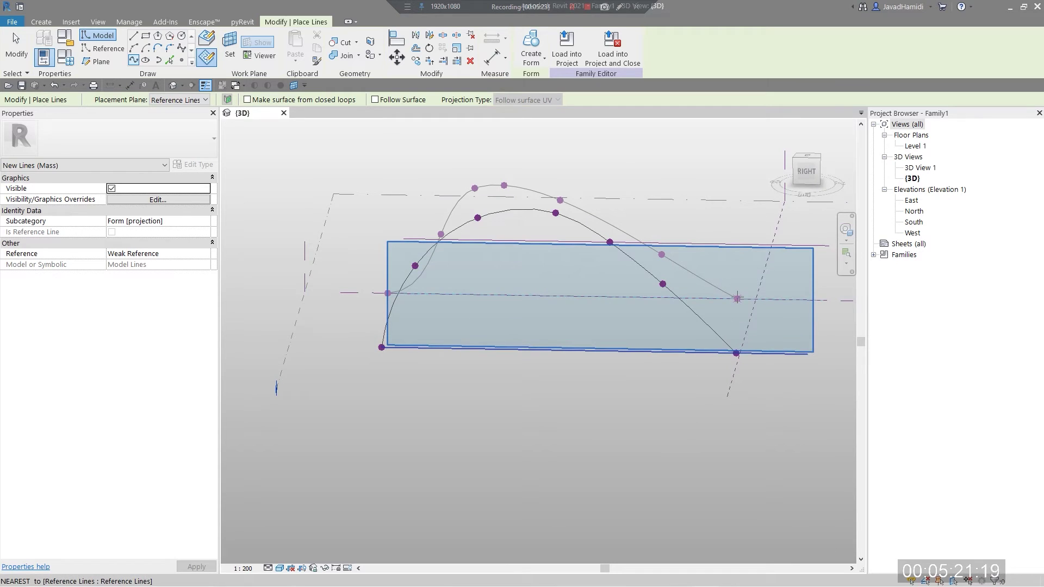
click(731, 298)
key(Escape)
shift+middle_drag(730, 298, 703, 415)
key(Escape)
Step: Set the vertical plane of the rearmost reference line as the active work plane
middle_drag(523, 392, 519, 444)
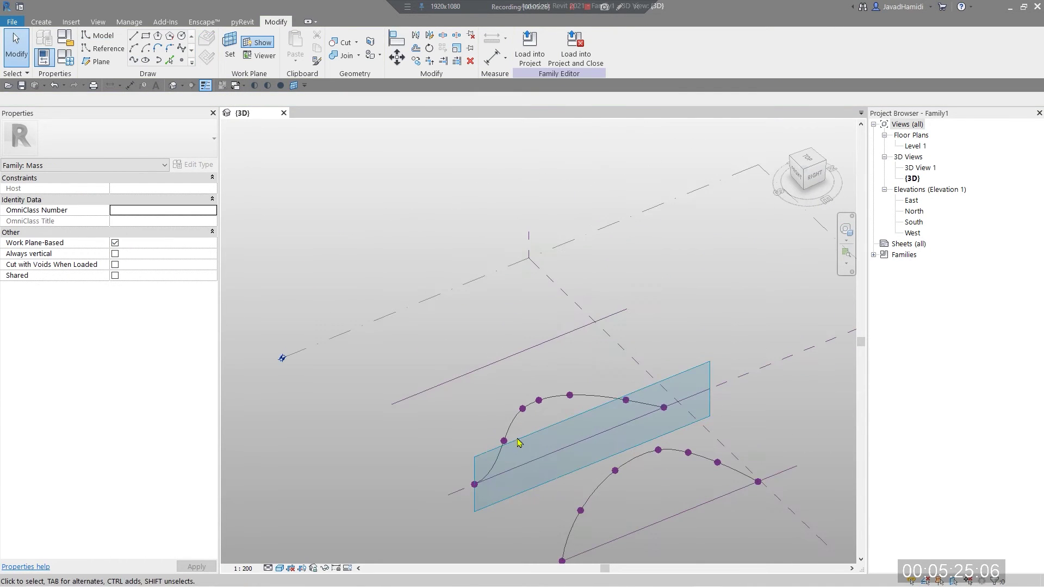
click(230, 49)
scroll(478, 361, up, 3)
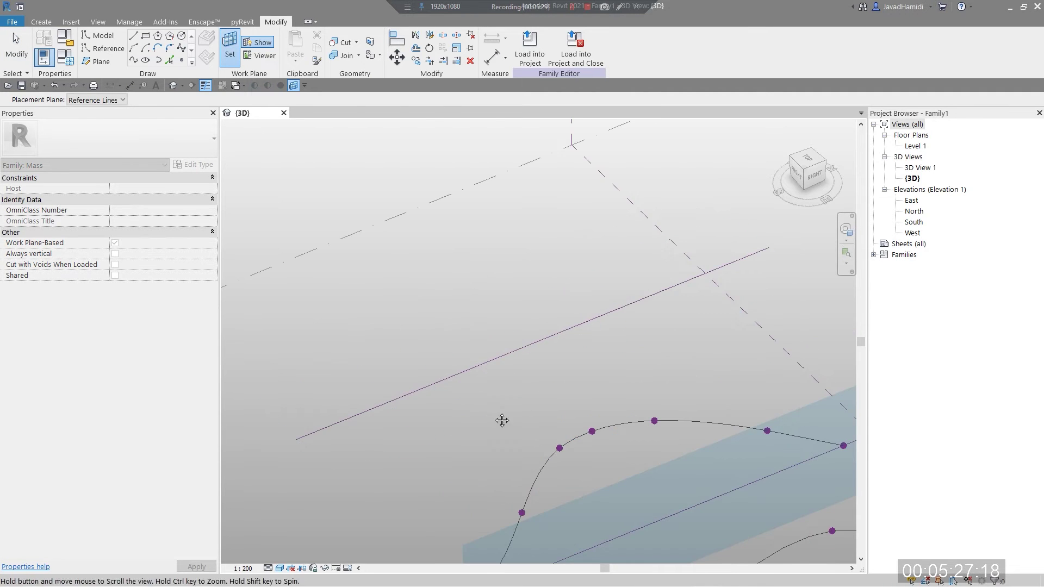
scroll(502, 420, down, 3)
shift+middle_drag(541, 345, 658, 442)
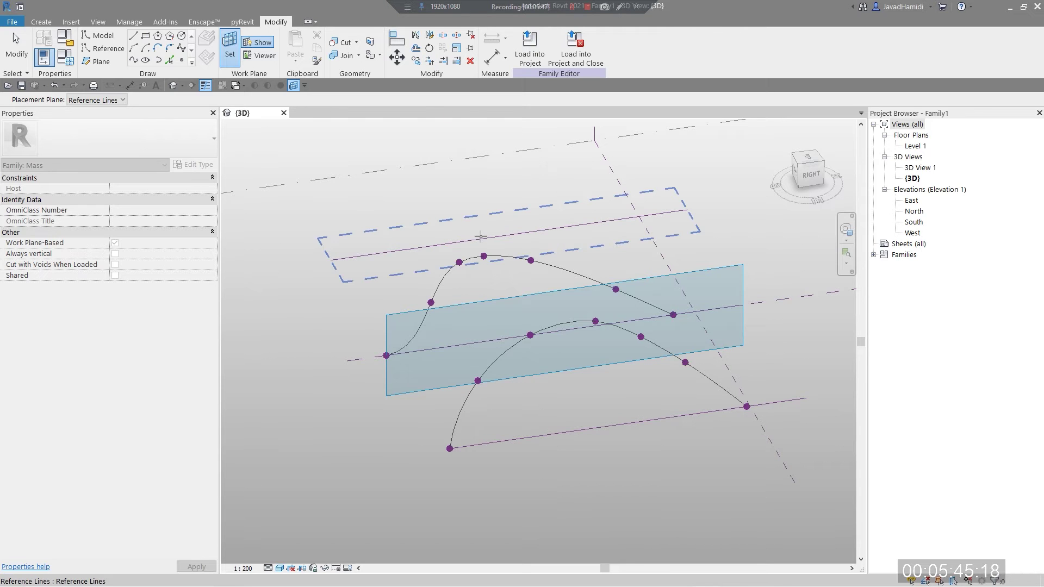
scroll(366, 299, up, 3)
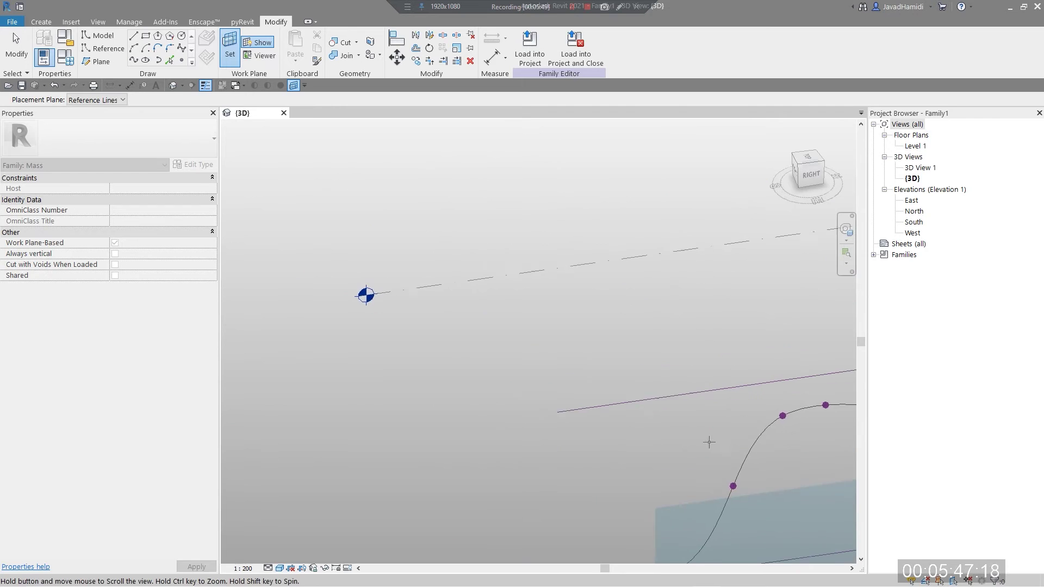
scroll(433, 333, down, 1)
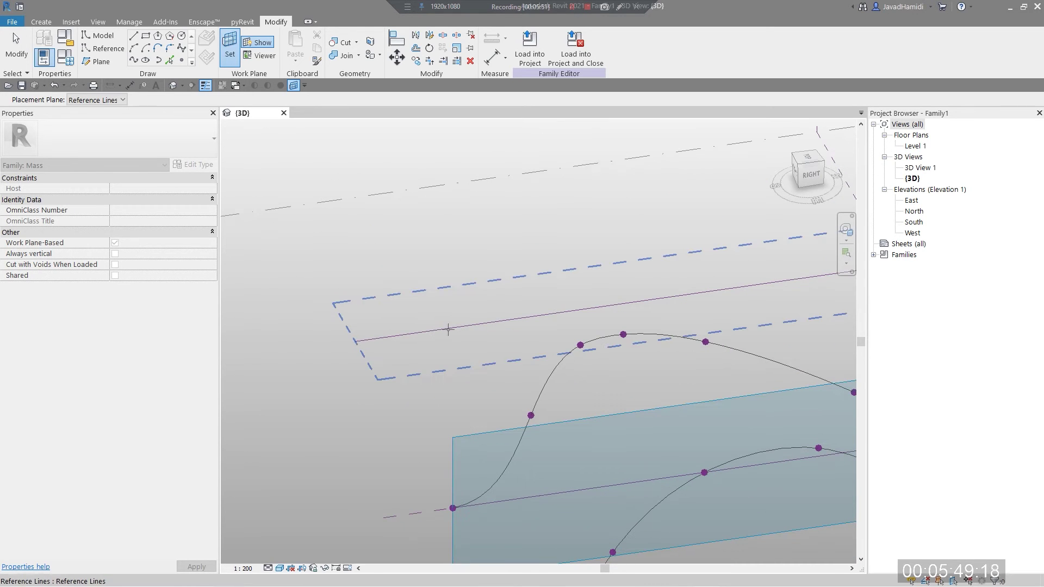
click(450, 329)
shift+middle_drag(605, 392, 522, 456)
Step: Shift the second control point of the middle spline horizontally toward the curve's start to smooth its rise
scroll(378, 415, up, 3)
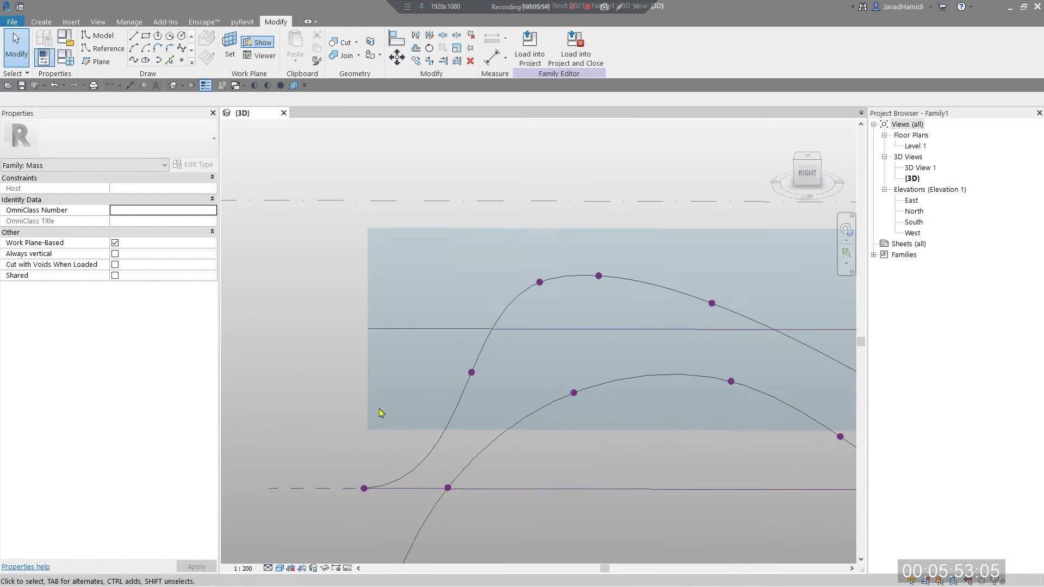
click(472, 373)
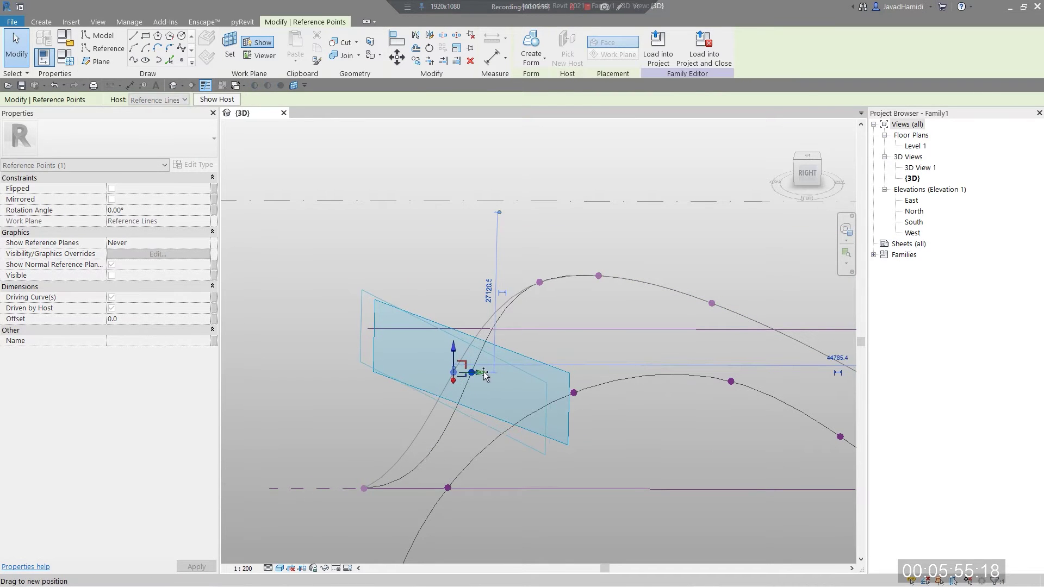
click(517, 433)
Step: Switch the active work plane from the spline point back to the rearmost reference line's vertical plane
shift+middle_drag(517, 433, 374, 320)
click(229, 48)
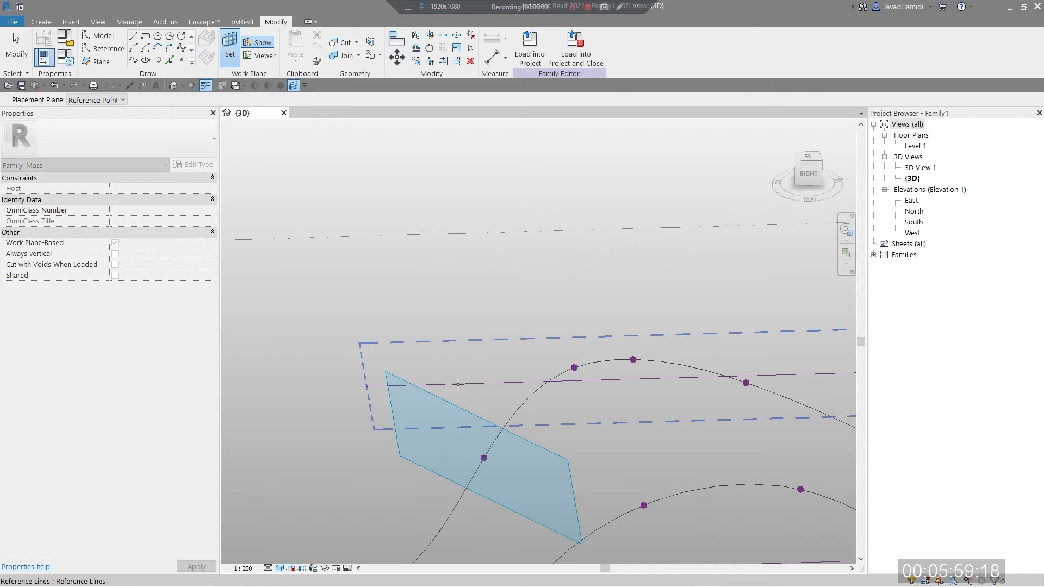
click(458, 385)
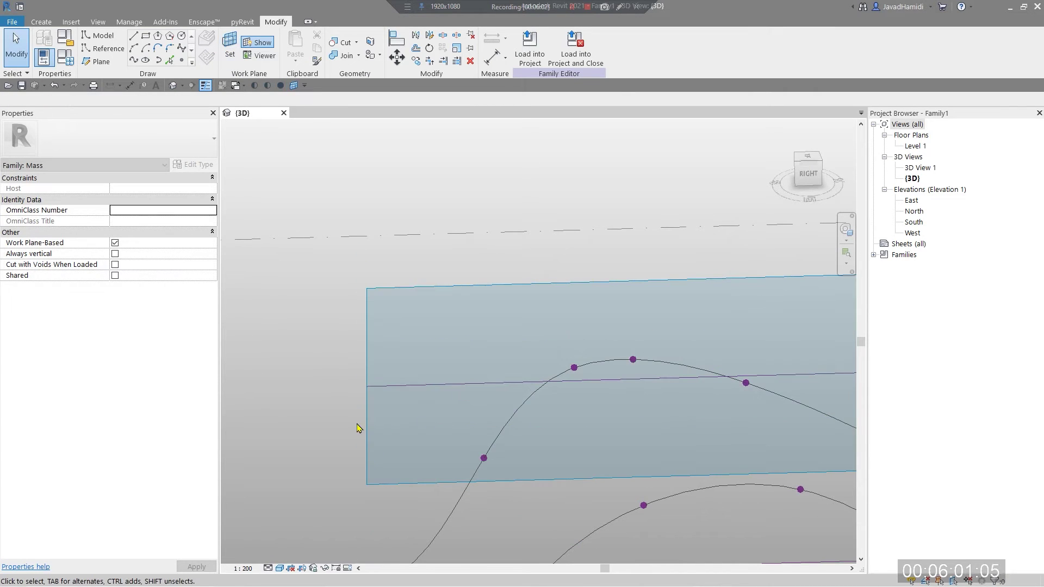
Step: Draw a four-point model spline on the rearmost reference line's work plane, arching from its start to about three quarters of its length
click(132, 60)
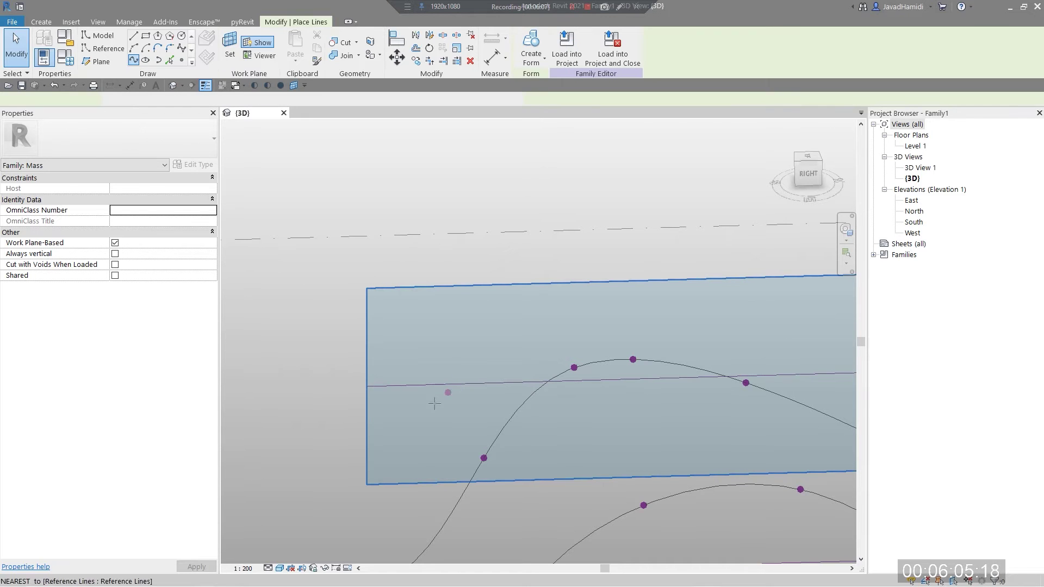
shift+middle_drag(366, 387, 506, 351)
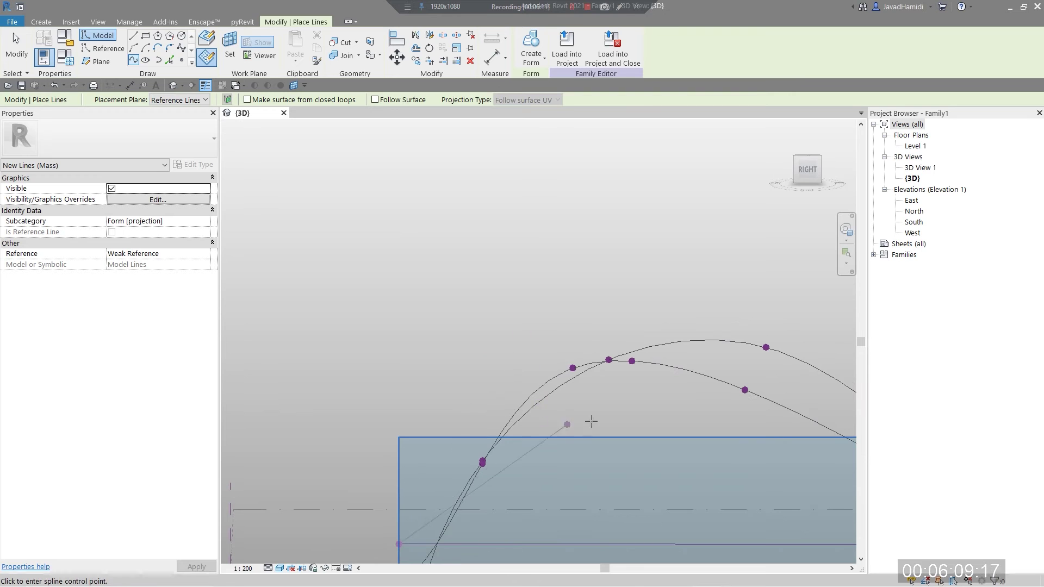
middle_drag(613, 404, 390, 310)
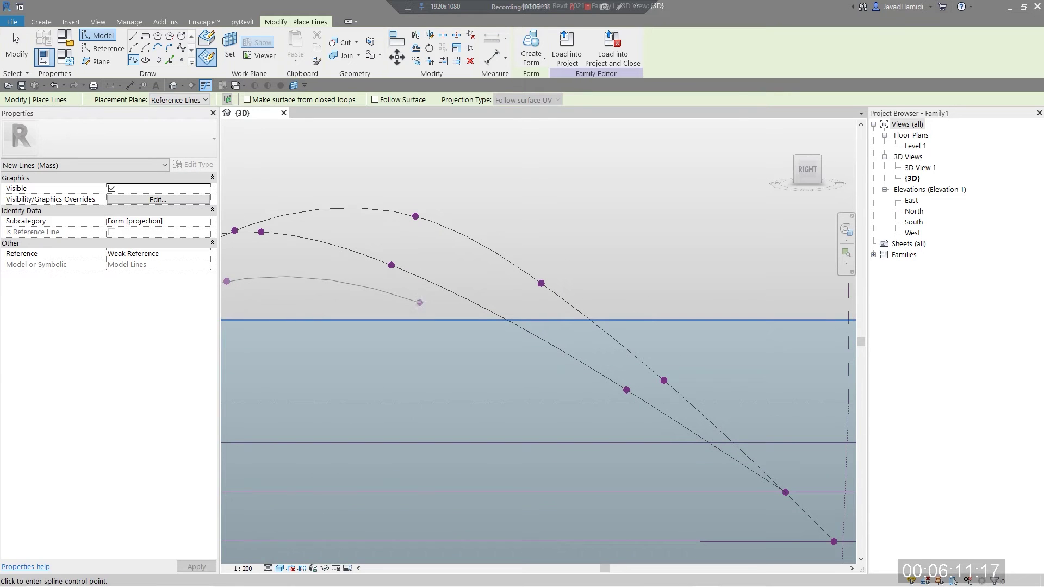
shift+middle_drag(566, 354, 707, 348)
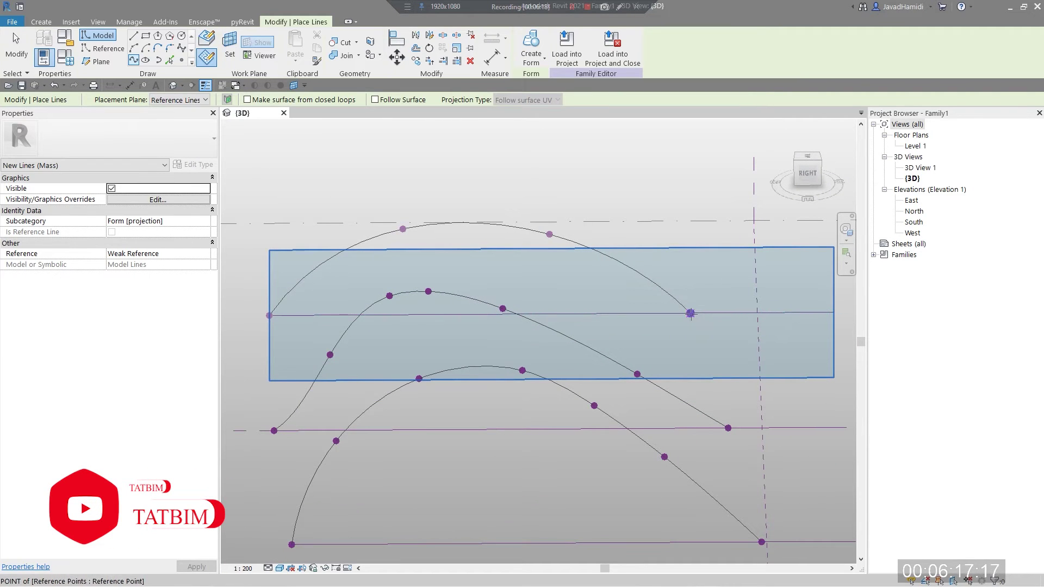
key(Escape)
key(Escape)
Step: Try to create a form from only the front and rear splines, and undo it
shift+middle_drag(578, 380, 466, 517)
click(437, 470)
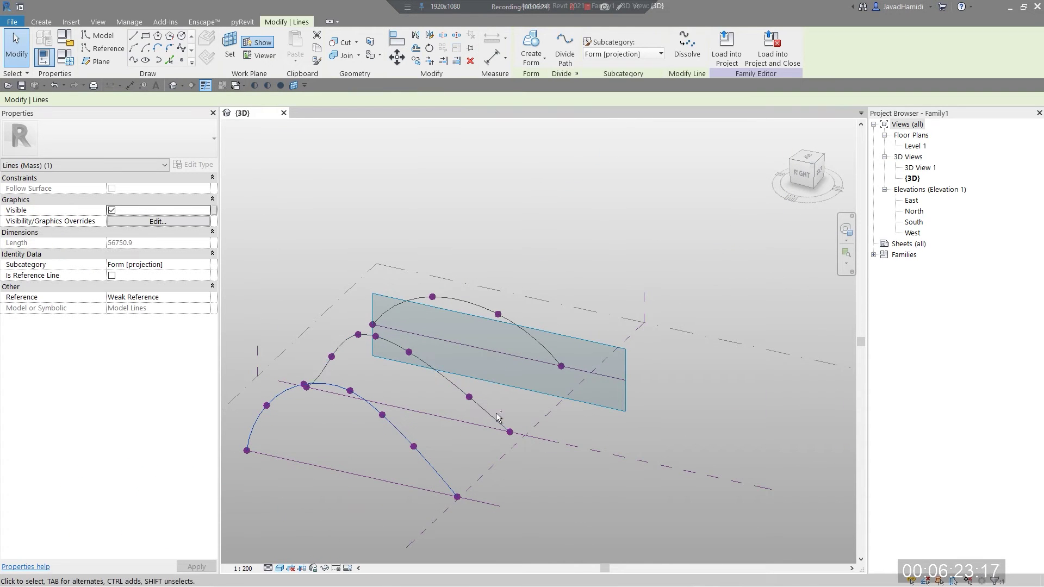
ctrl+click(539, 338)
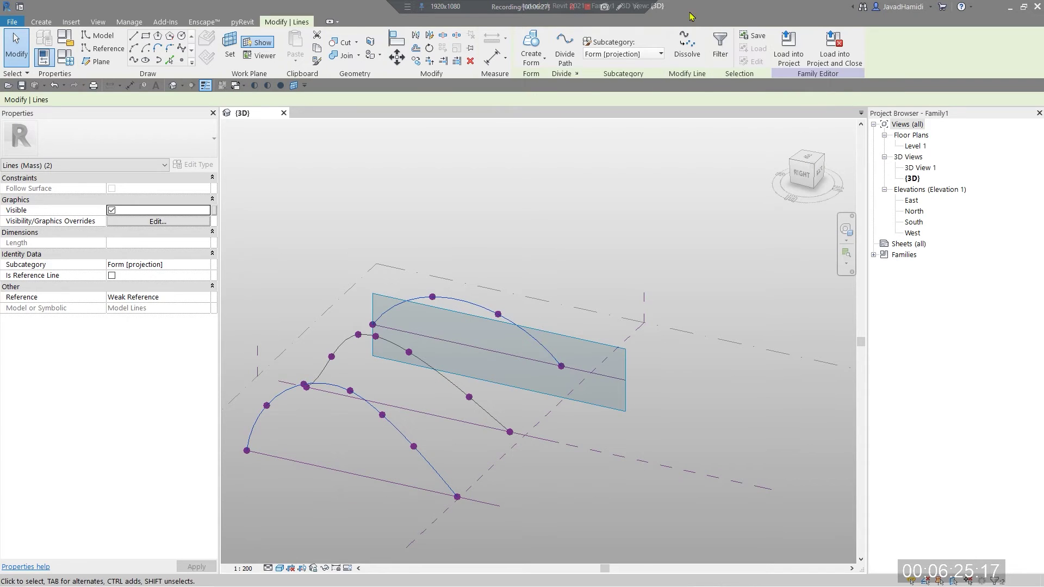
click(531, 42)
shift+middle_drag(734, 424, 639, 427)
key(ctrl+z)
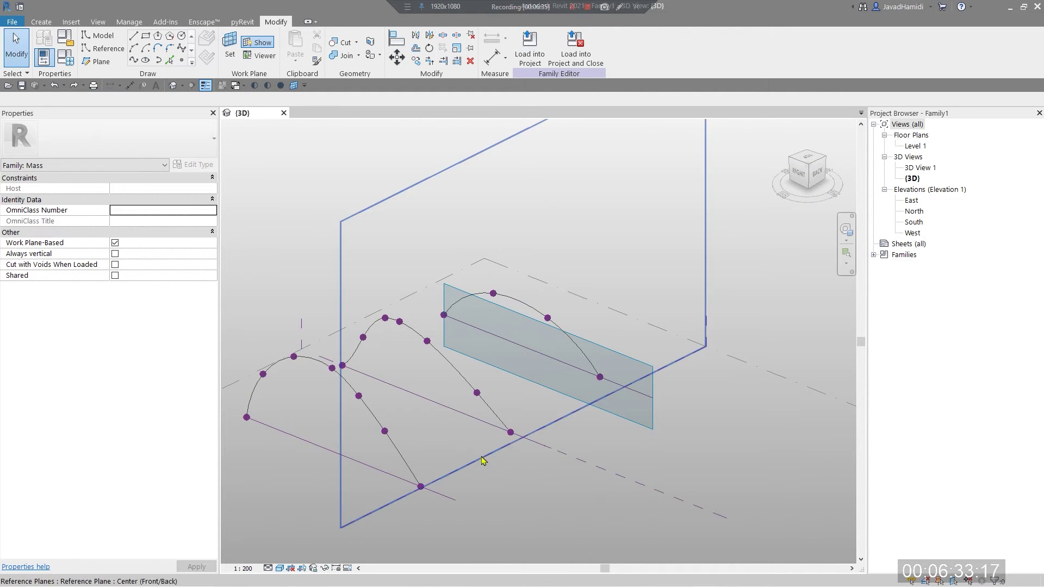
Step: Create a solid form through all three spline profiles
click(479, 466)
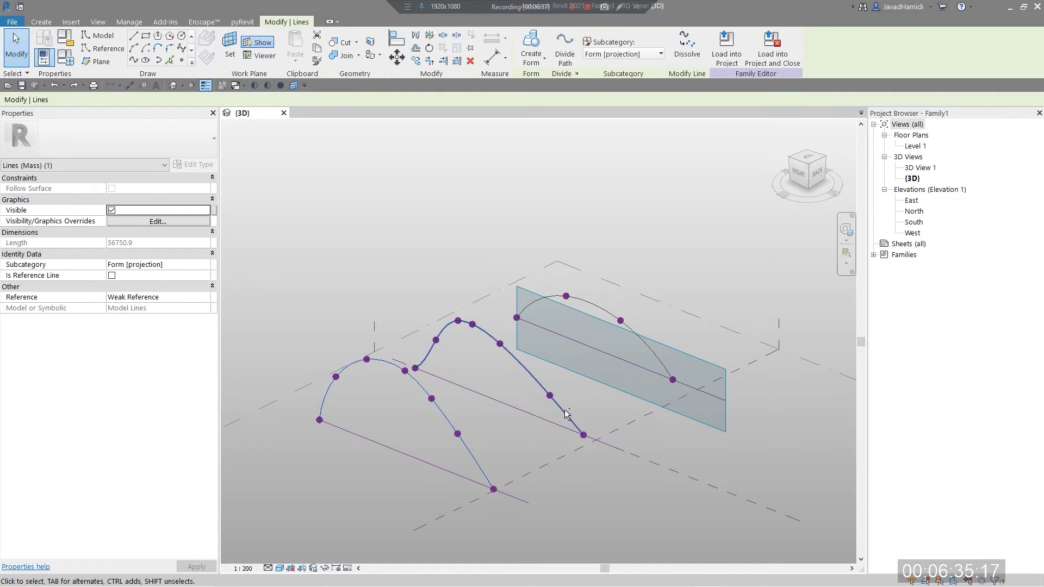
ctrl+click(566, 412)
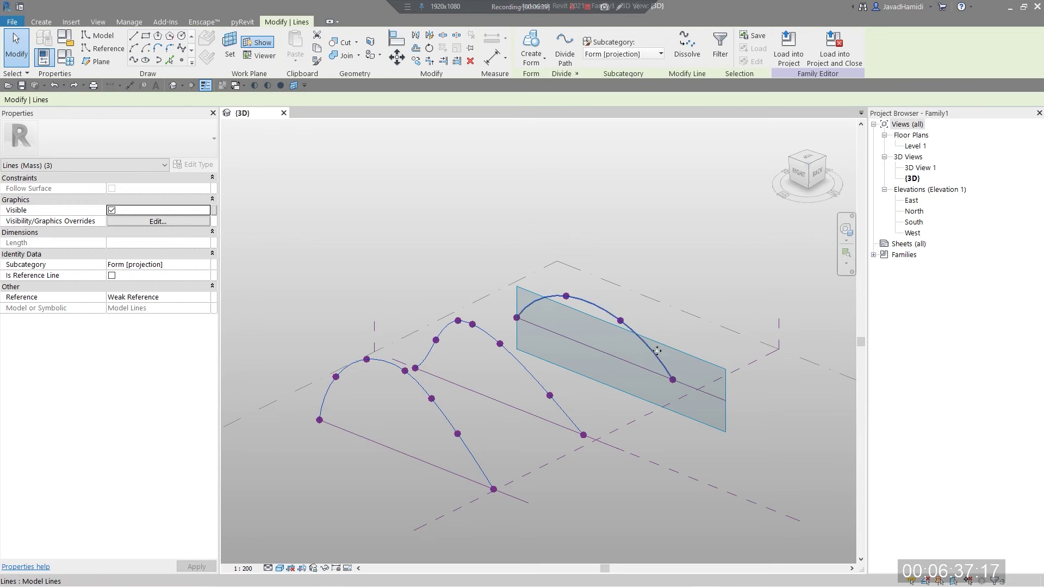
click(531, 44)
mouse_move(608, 497)
shift+middle_down()
mouse_move(591, 501)
mouse_move(606, 467)
shift+middle_up()
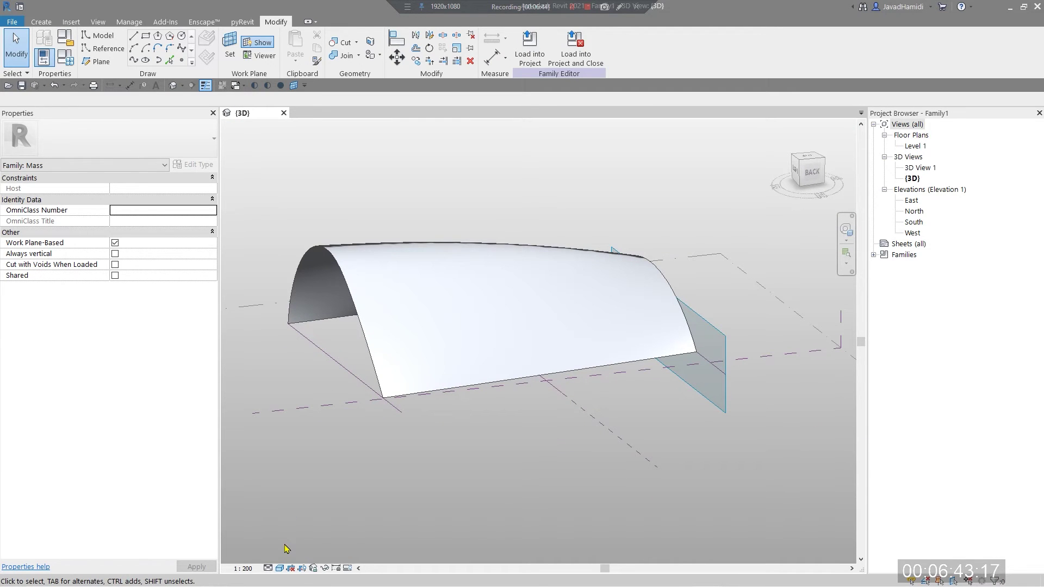
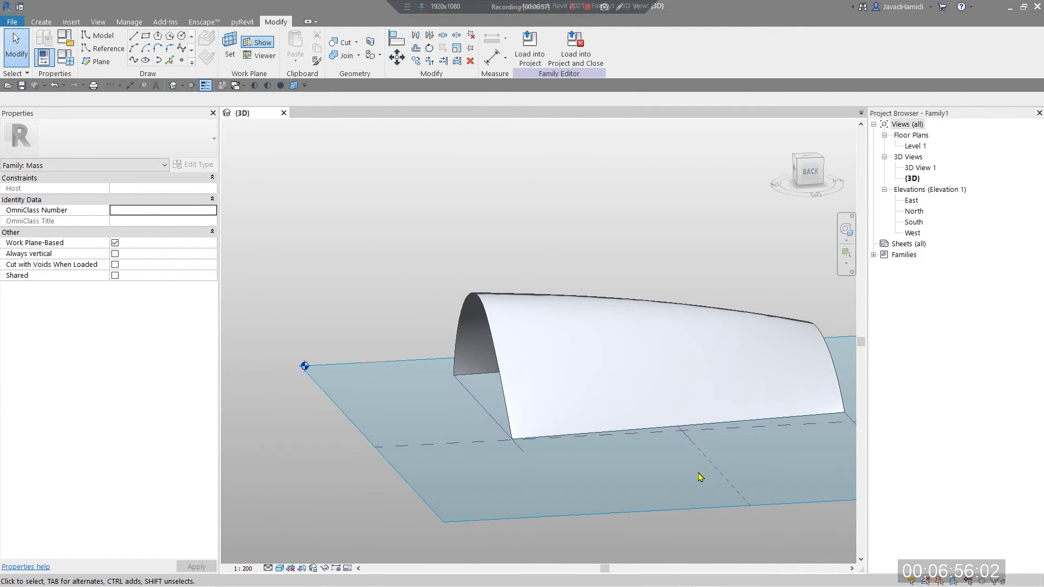
Step: Divide the curved surface of the form into a UV grid
shift+middle_drag(552, 361, 580, 415)
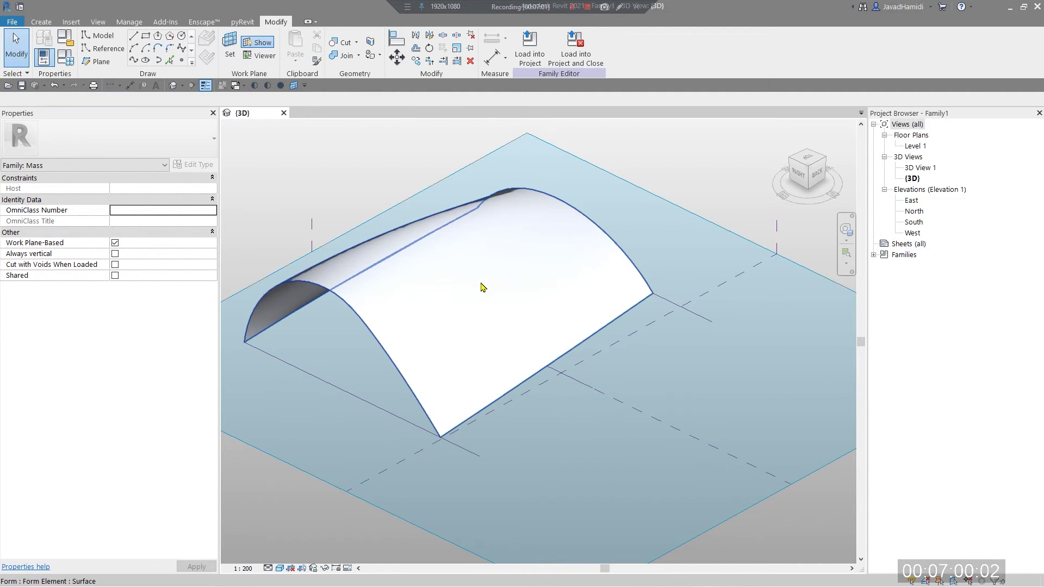
click(482, 289)
middle_drag(483, 289, 530, 489)
click(598, 64)
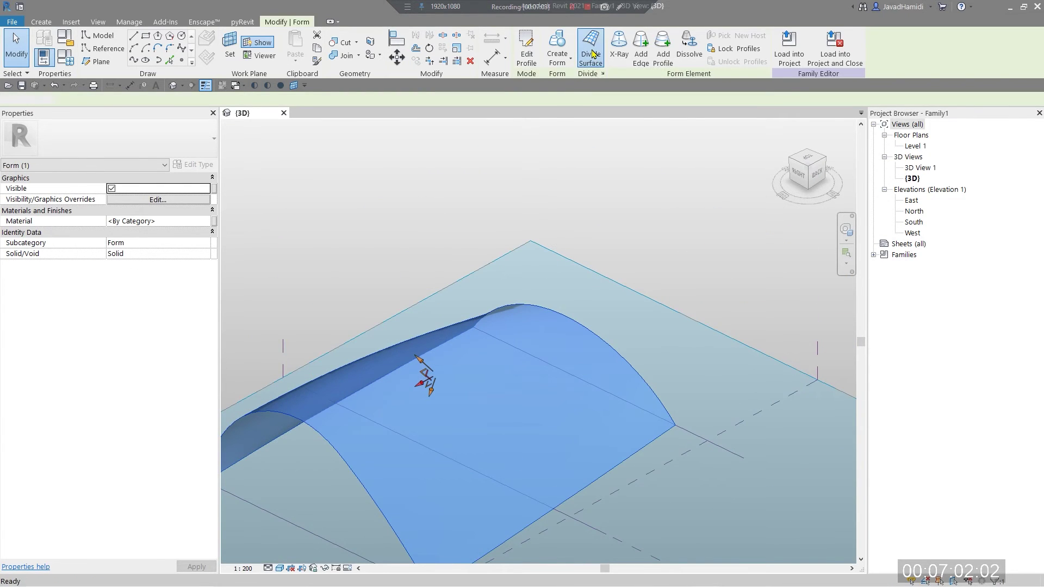
shift+middle_drag(577, 348, 549, 405)
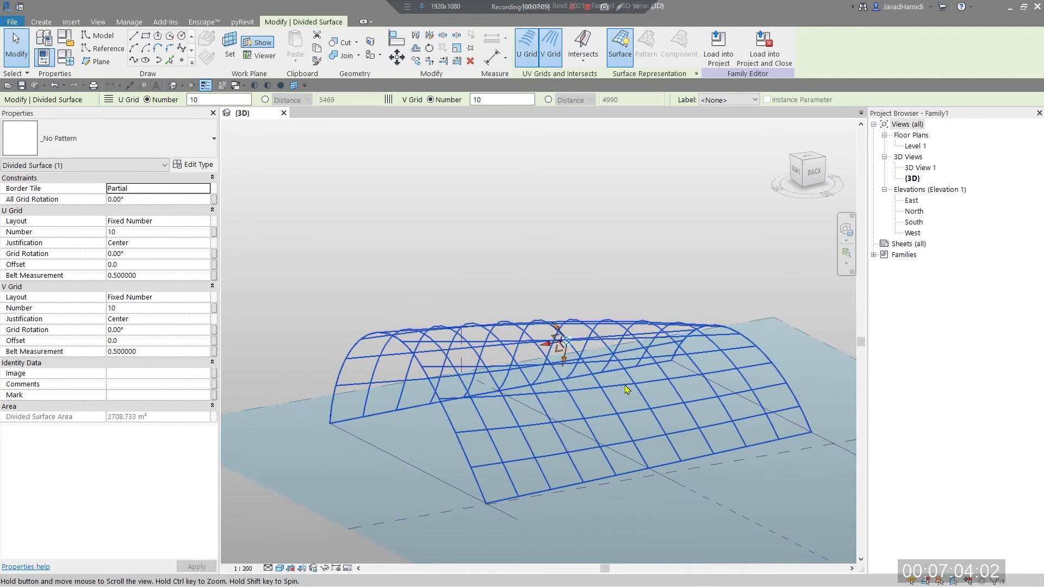
middle_drag(459, 492, 443, 452)
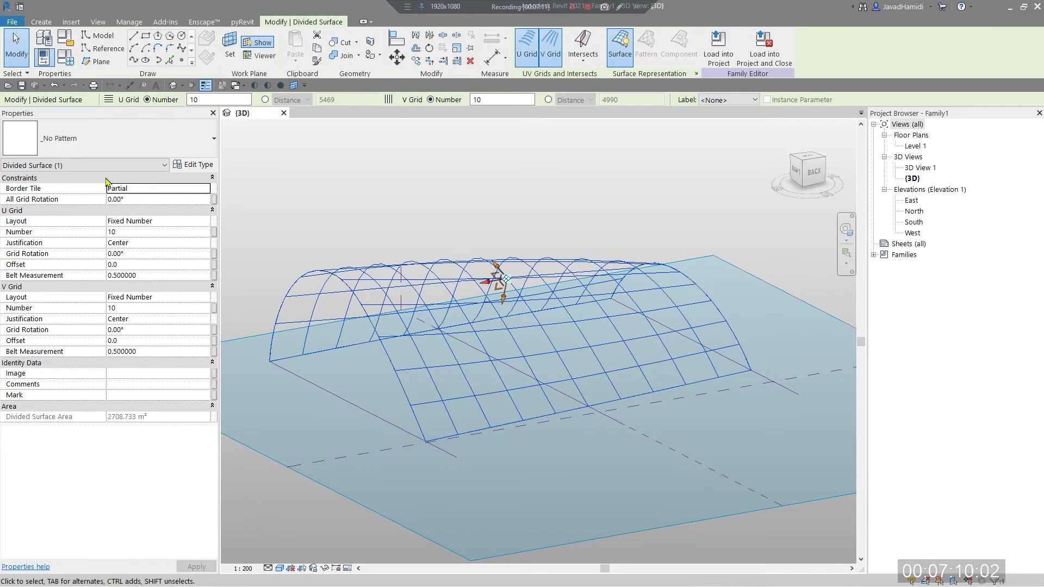
Step: Apply the Rhomboid pattern to the divided surface
click(127, 133)
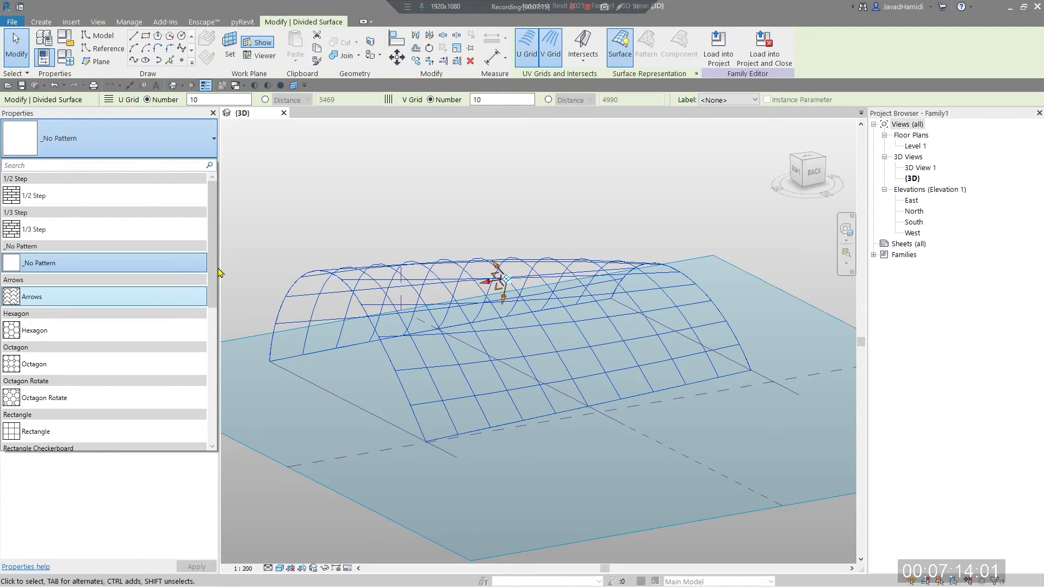
drag(212, 272, 211, 343)
click(164, 342)
click(466, 203)
shift+middle_drag(467, 203, 379, 232)
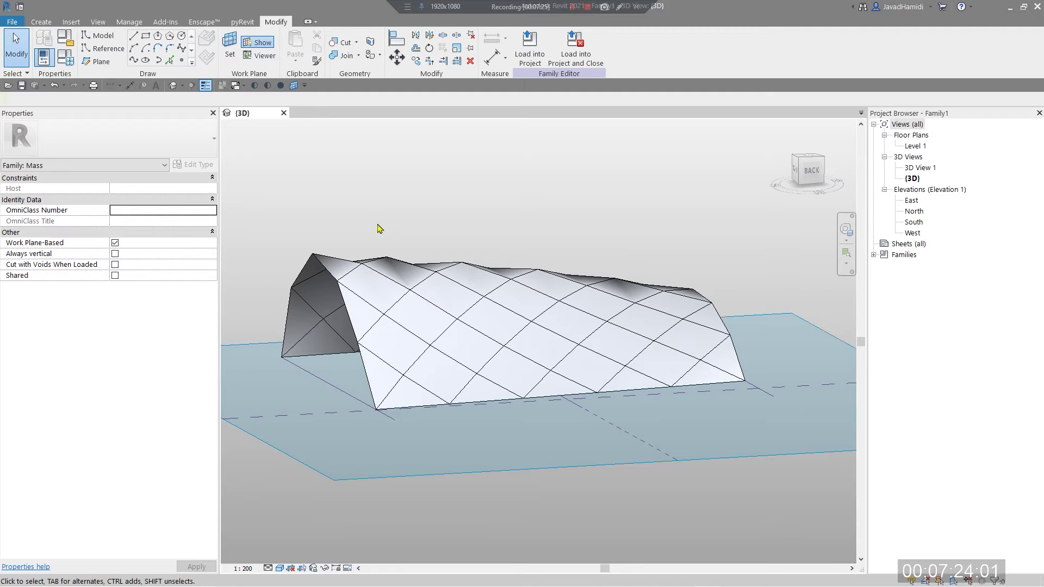
Step: Set the V grid number of the rhomboid-patterned surface to 3
shift+middle_drag(386, 228, 474, 238)
scroll(478, 234, up, 3)
scroll(578, 262, up, 2)
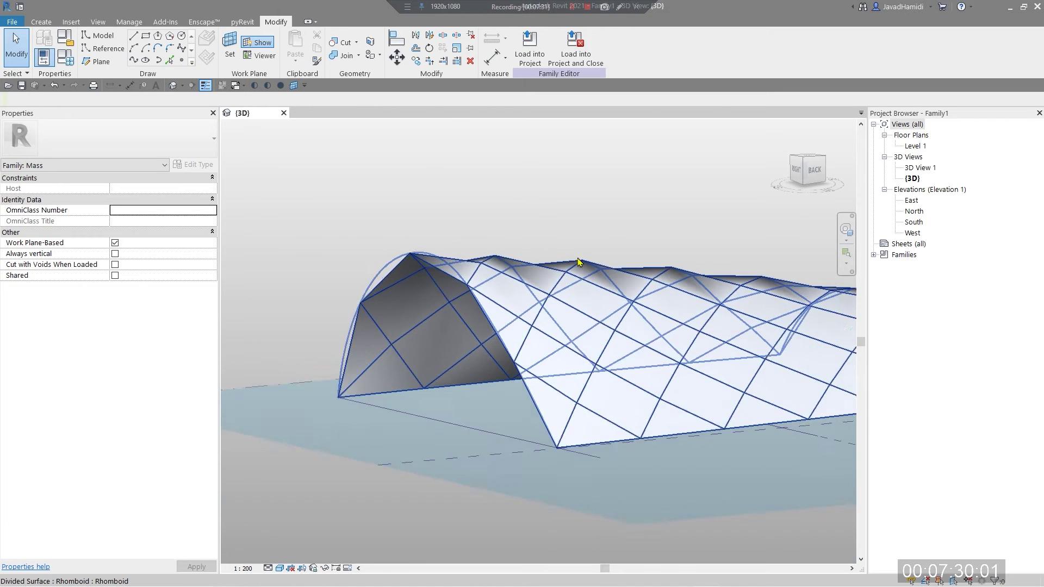
click(578, 262)
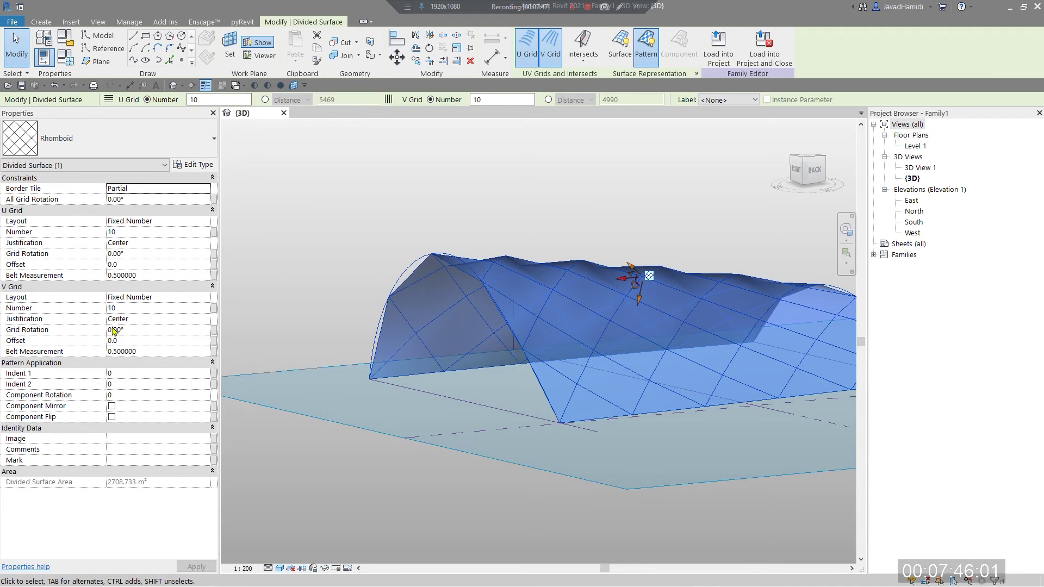
click(151, 308)
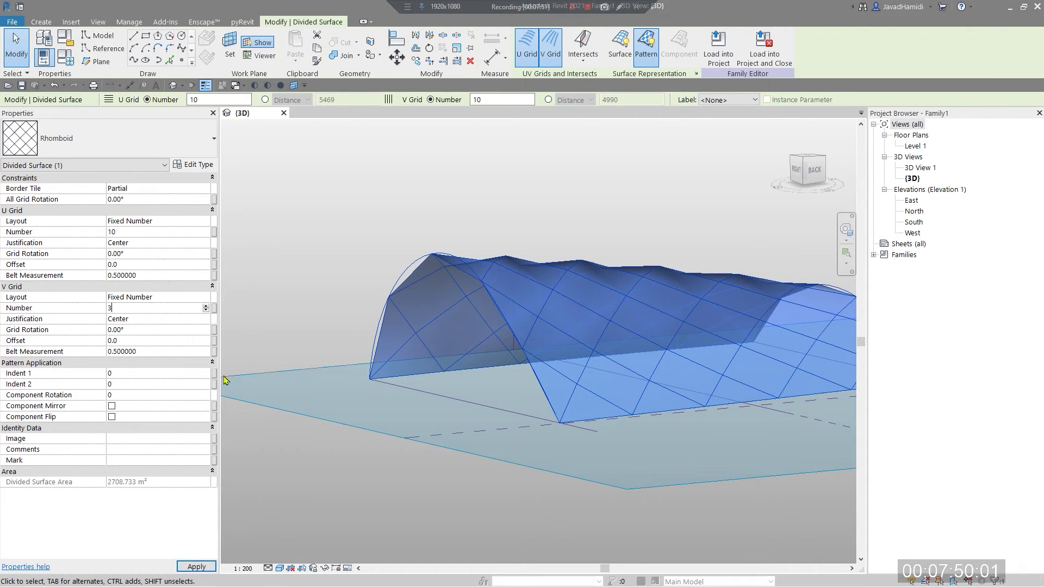
text(3)
click(478, 494)
shift+middle_drag(413, 515, 461, 514)
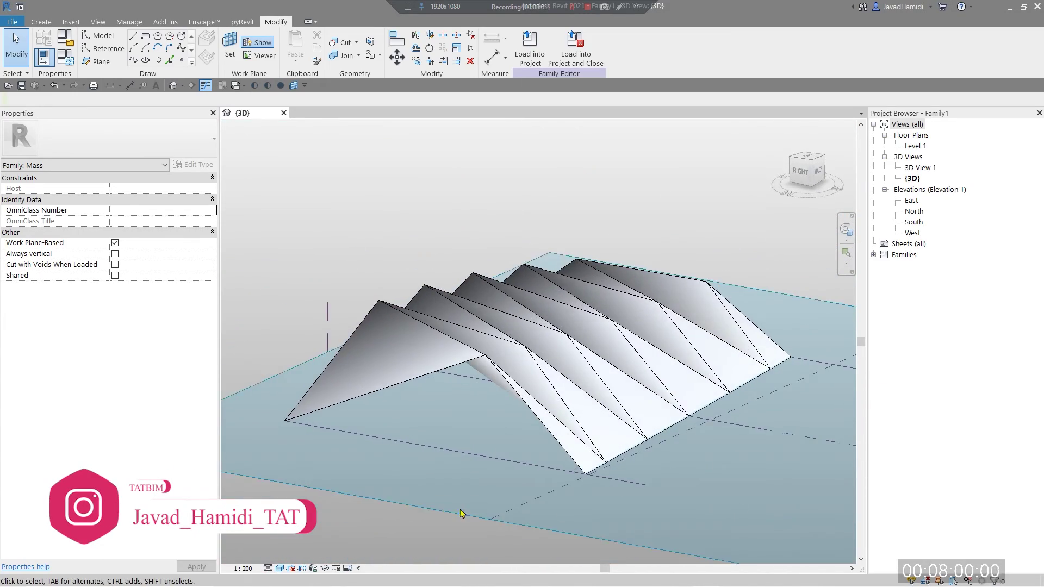
Step: Set the U grid number of the rhomboid-patterned surface to 15
click(473, 415)
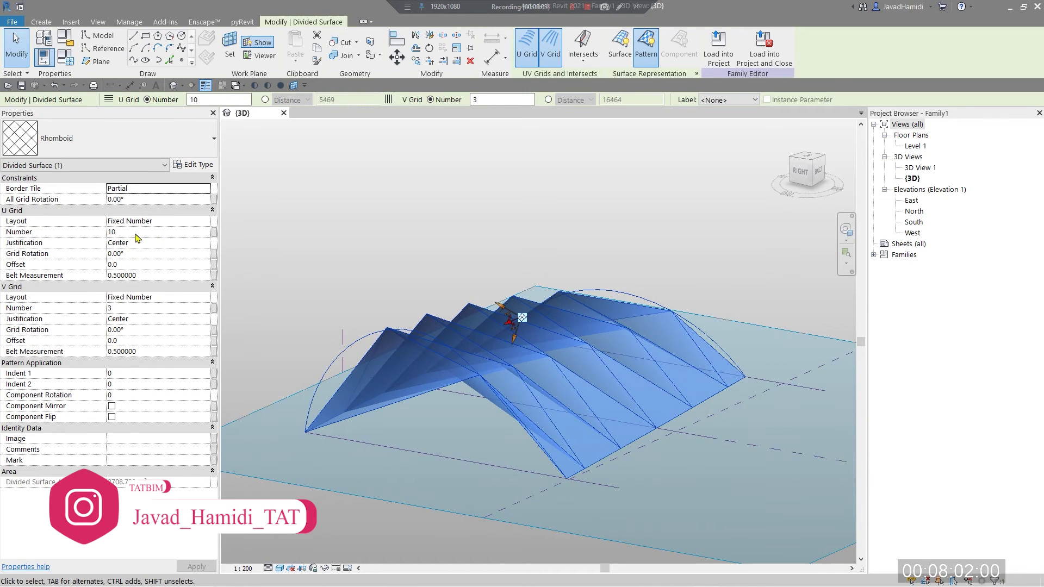
click(168, 233)
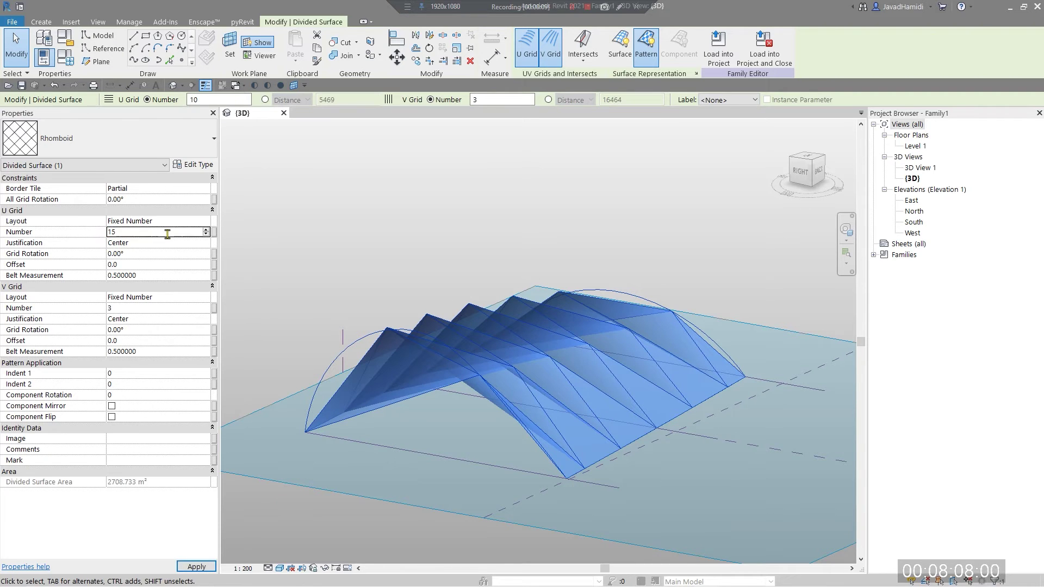
click(663, 245)
shift+middle_drag(662, 244, 597, 285)
shift+middle_drag(639, 248, 817, 317)
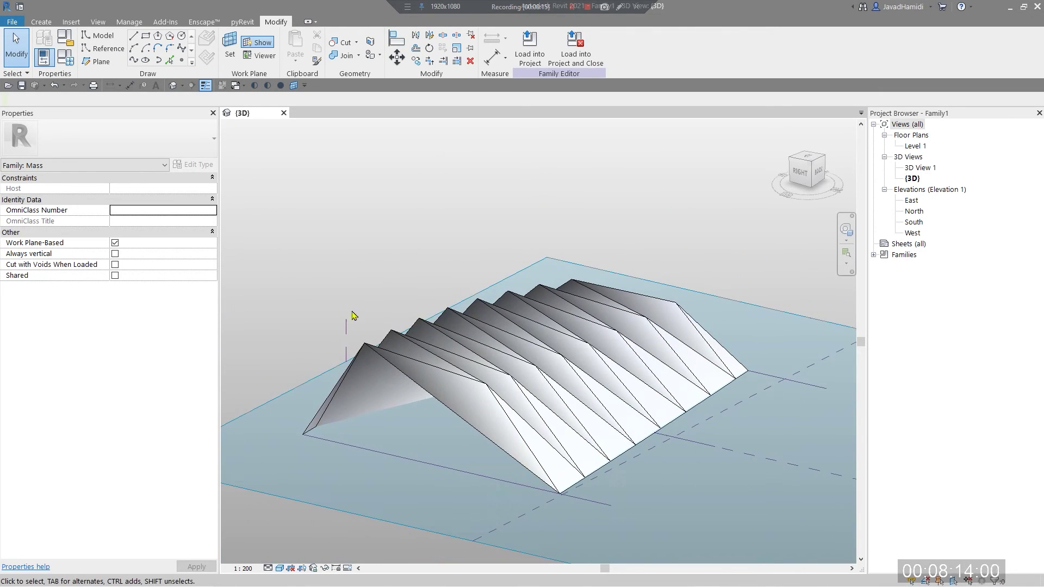
Step: Set the V grid number of the rhomboid-patterned surface to 5
click(350, 348)
key(Escape)
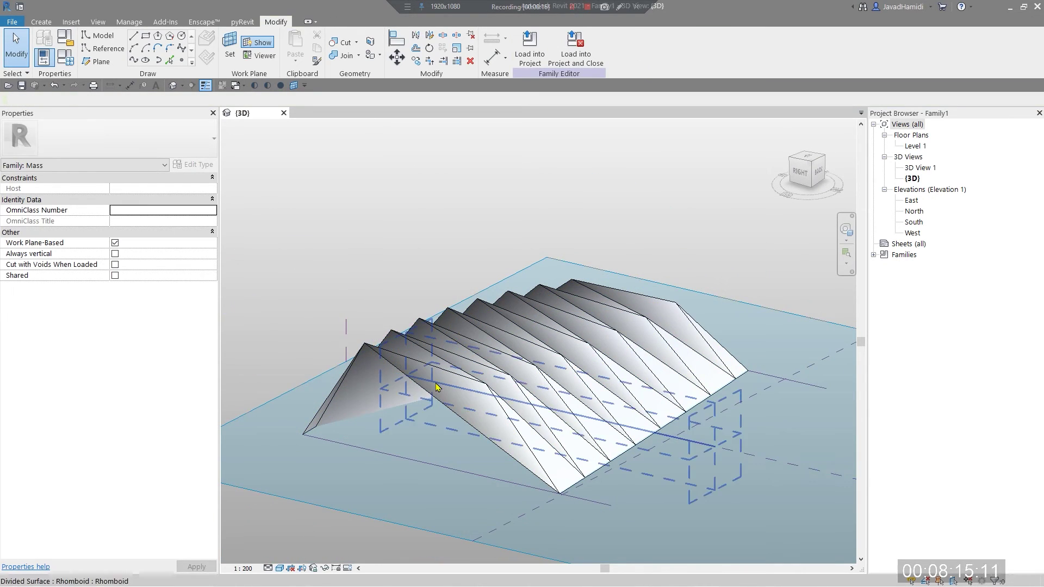
click(404, 366)
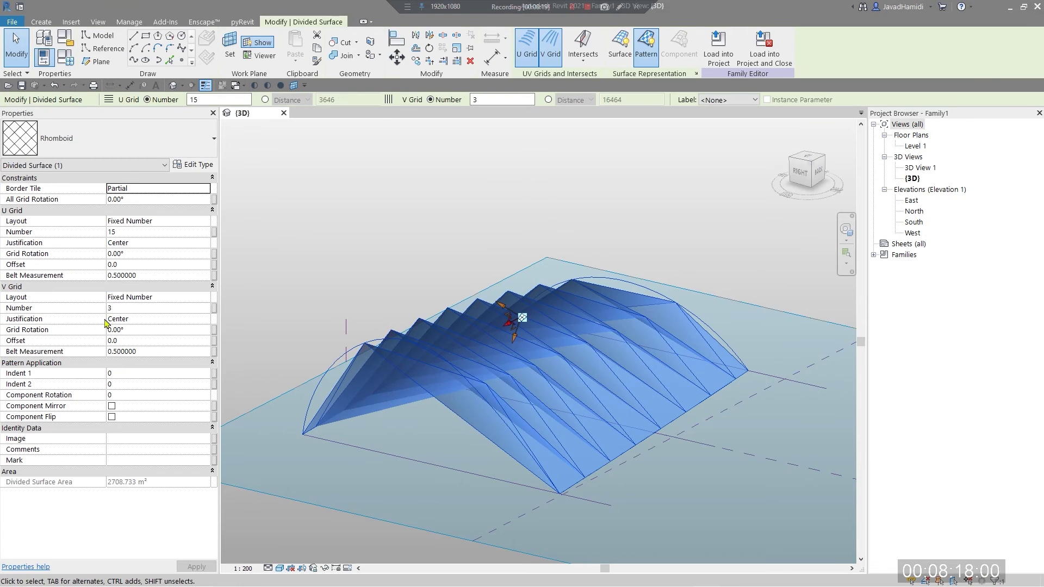
click(154, 308)
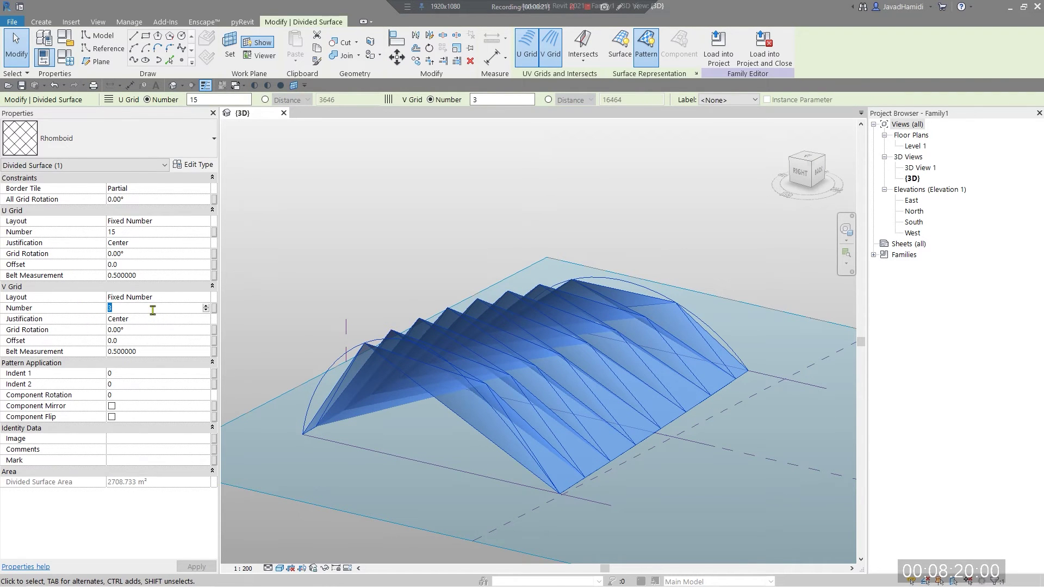
text(5)
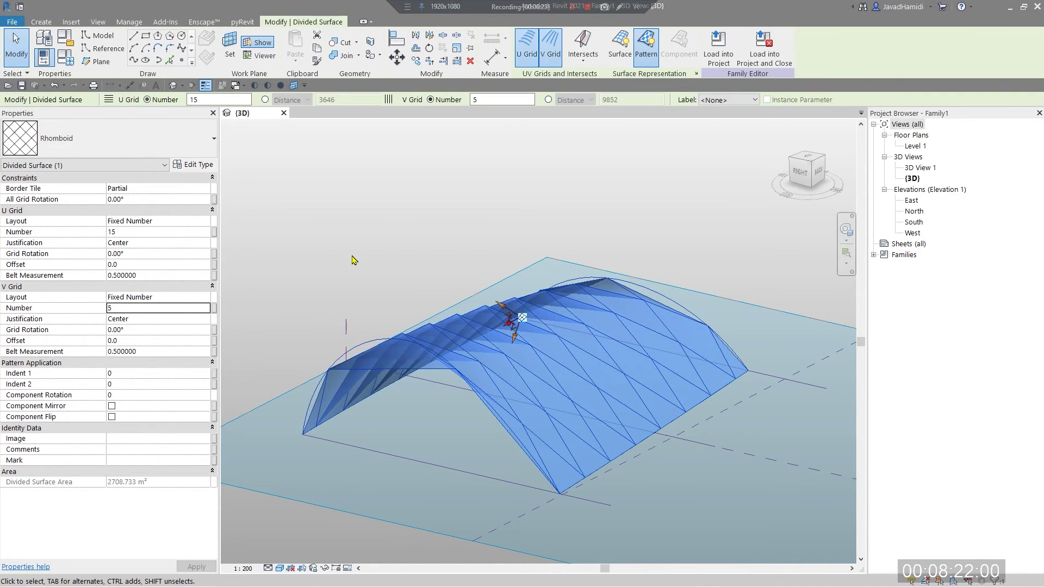
key(Escape)
Step: Select the form's curved front end edge beneath the pattern and open its profile for editing
shift+middle_drag(539, 319, 595, 285)
scroll(609, 299, up, 4)
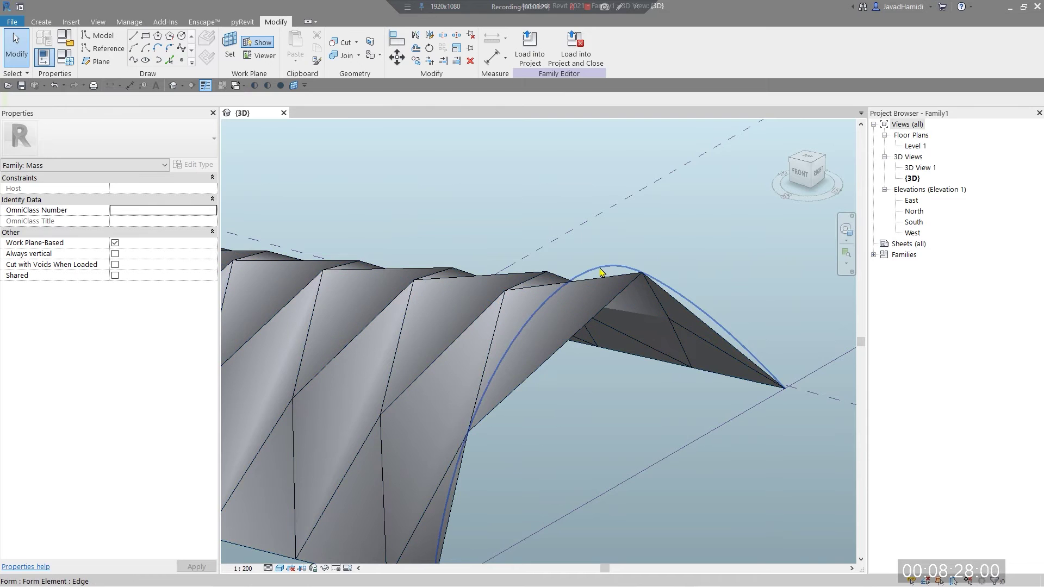
key(Tab)
key(Tab)
click(602, 272)
shift+middle_drag(544, 261, 479, 217)
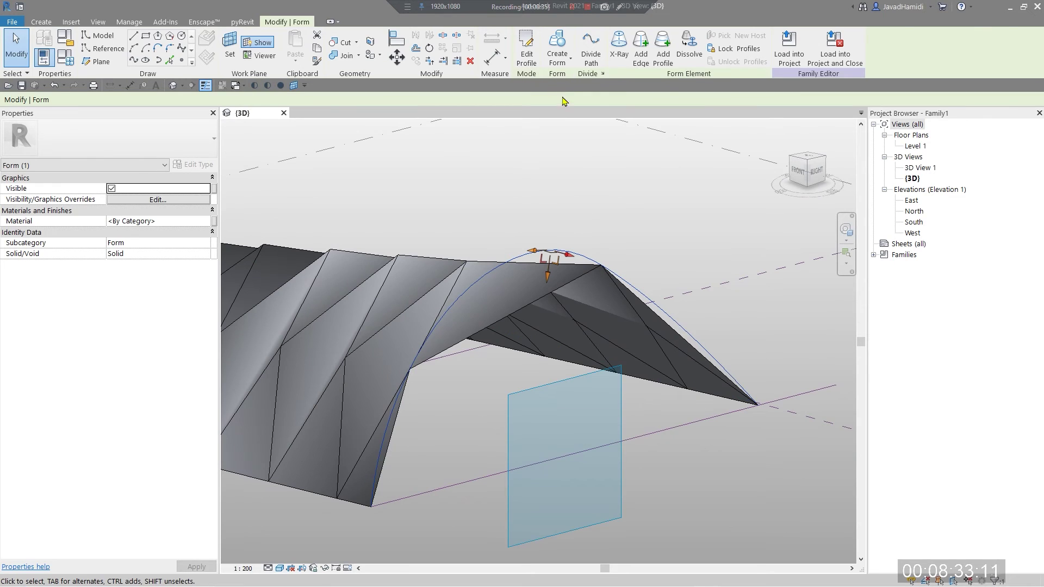
click(527, 52)
shift+middle_drag(523, 272, 500, 244)
scroll(501, 245, up, 2)
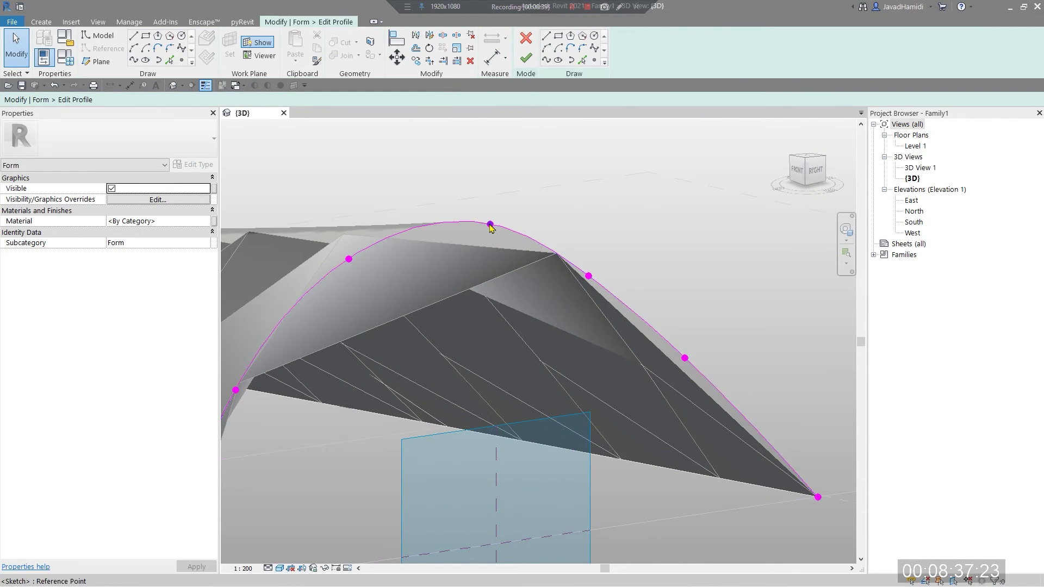
Step: Pull the profile's crest control point straight down to make a deep dip between two humps, and finish the profile edit
click(490, 224)
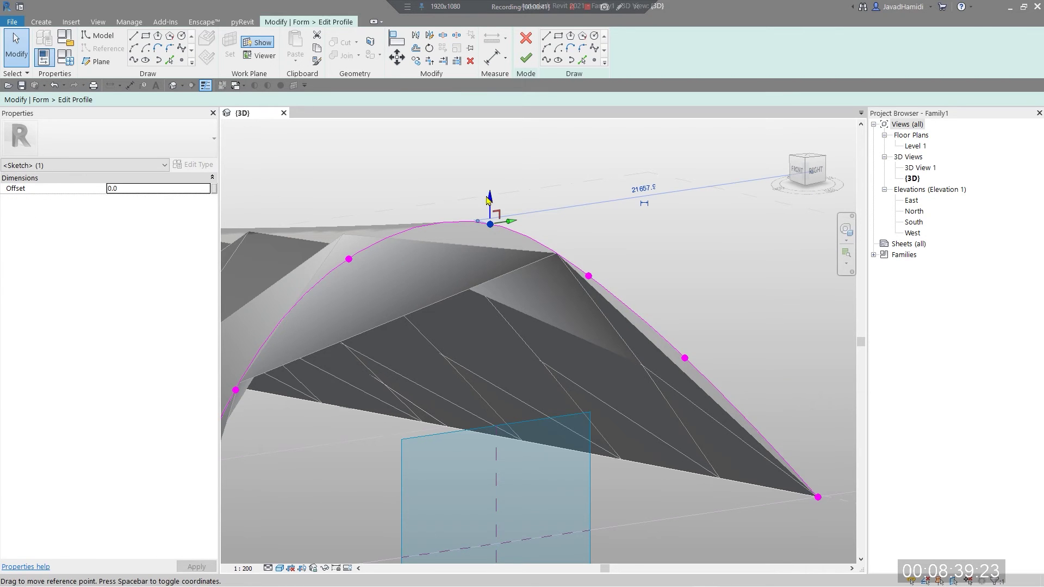
drag(492, 201, 491, 405)
click(525, 57)
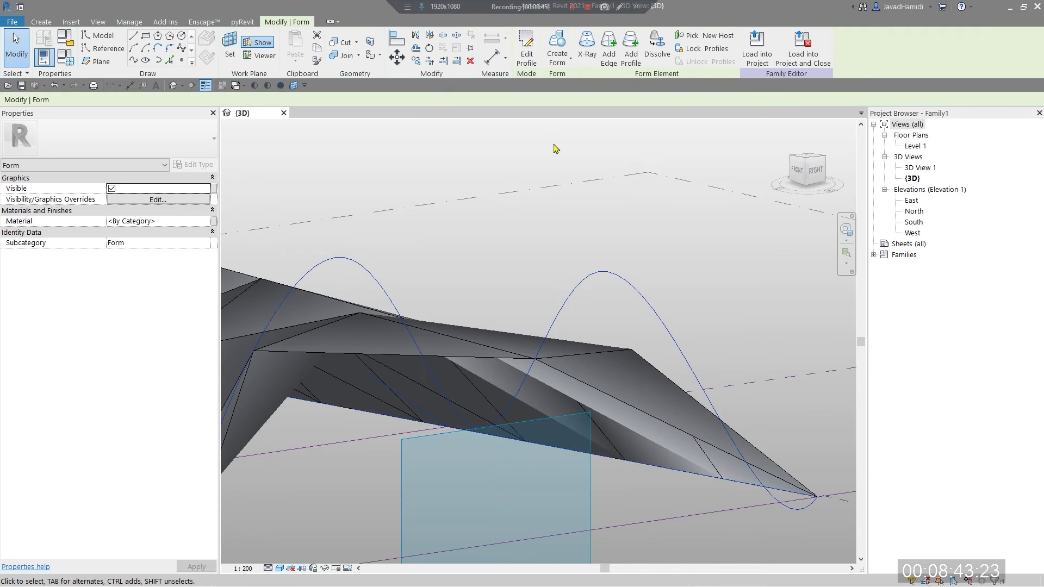
Step: Reopen the form's front end profile, undo the dip between the two humps, and finish the profile edit
click(607, 227)
shift+middle_drag(607, 226, 651, 261)
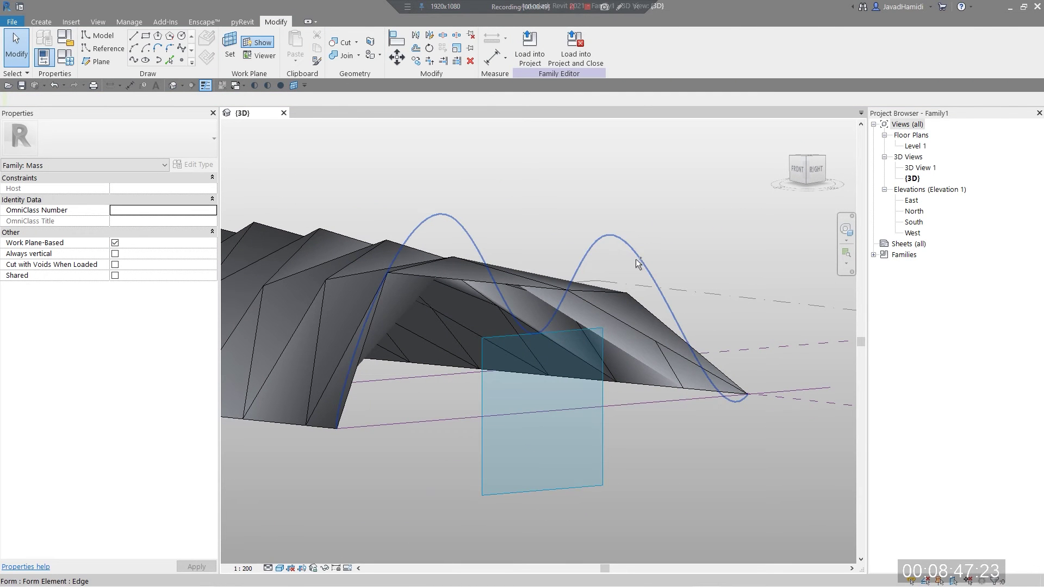
double_click(638, 263)
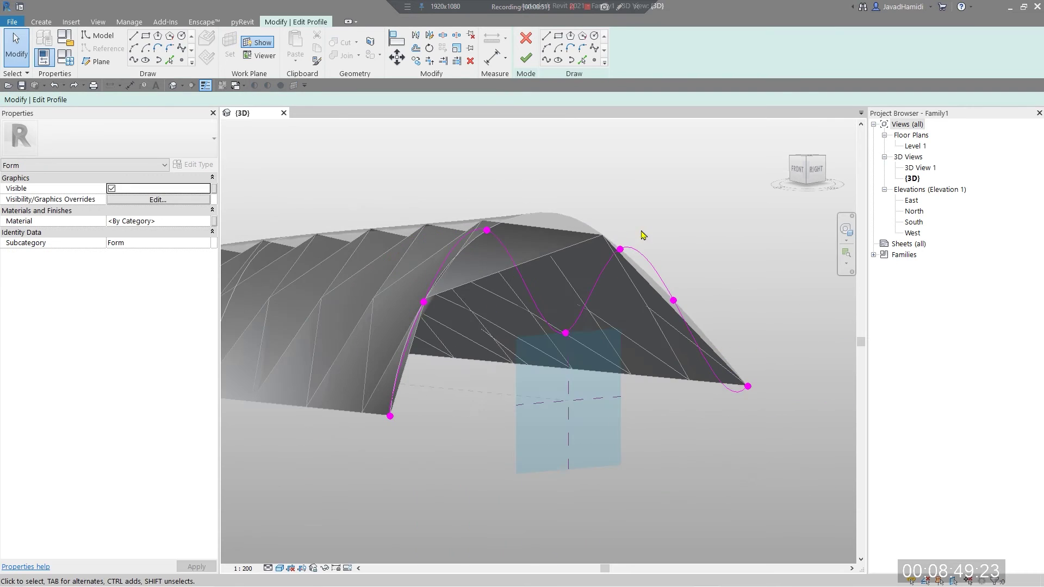
scroll(646, 245, up, 3)
key(ctrl+z)
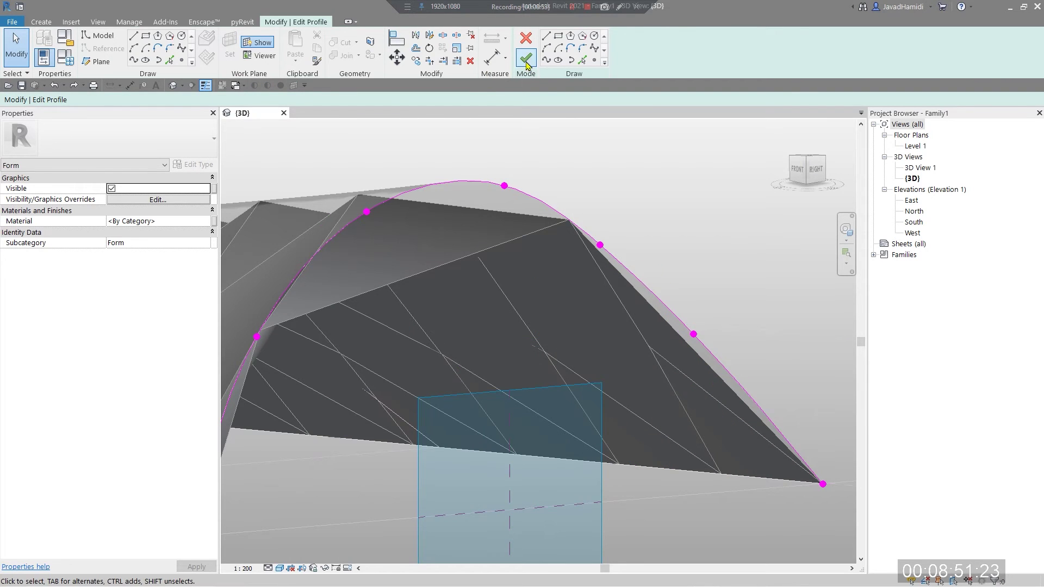
click(527, 60)
Step: Set the U grid number of the rhomboid-patterned surface to 20
shift+middle_drag(533, 156, 658, 266)
key(Escape)
middle_drag(457, 413, 321, 504)
shift+middle_drag(648, 491, 611, 503)
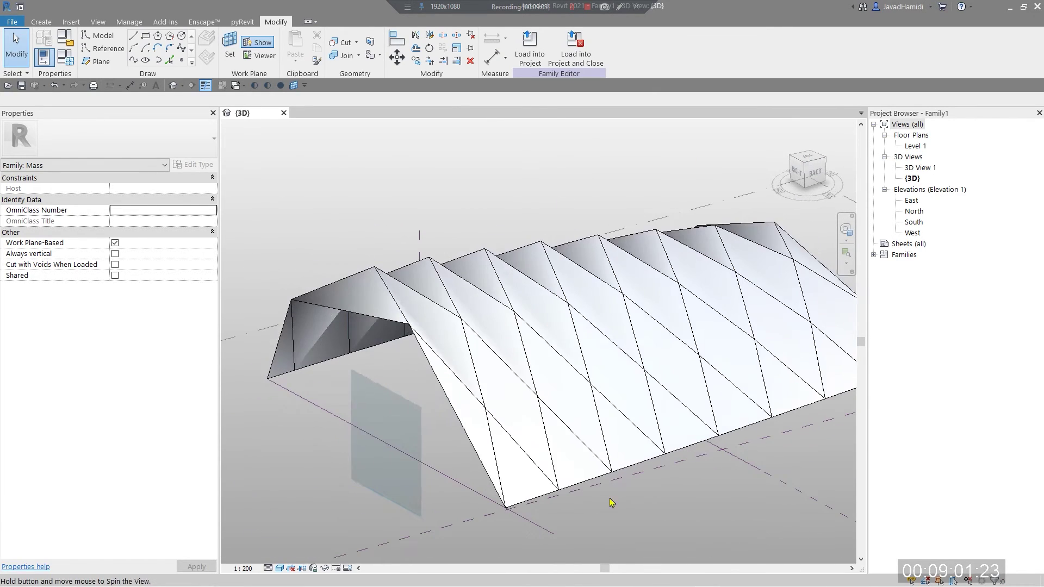
click(543, 401)
click(151, 233)
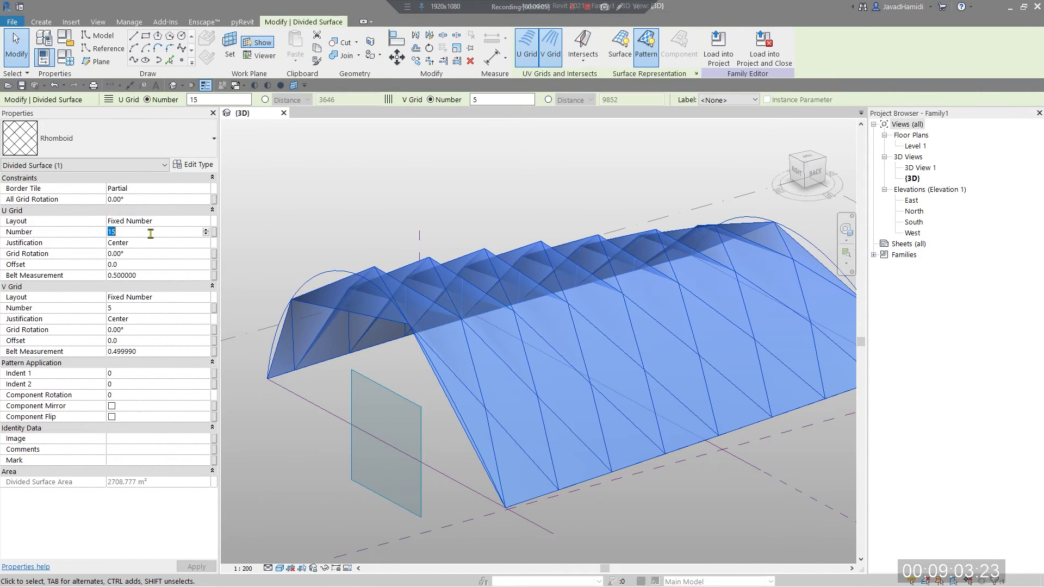
key(Return)
key(Escape)
Step: Set the V grid number of the rhomboid-patterned surface to 4
shift+middle_drag(588, 242, 478, 304)
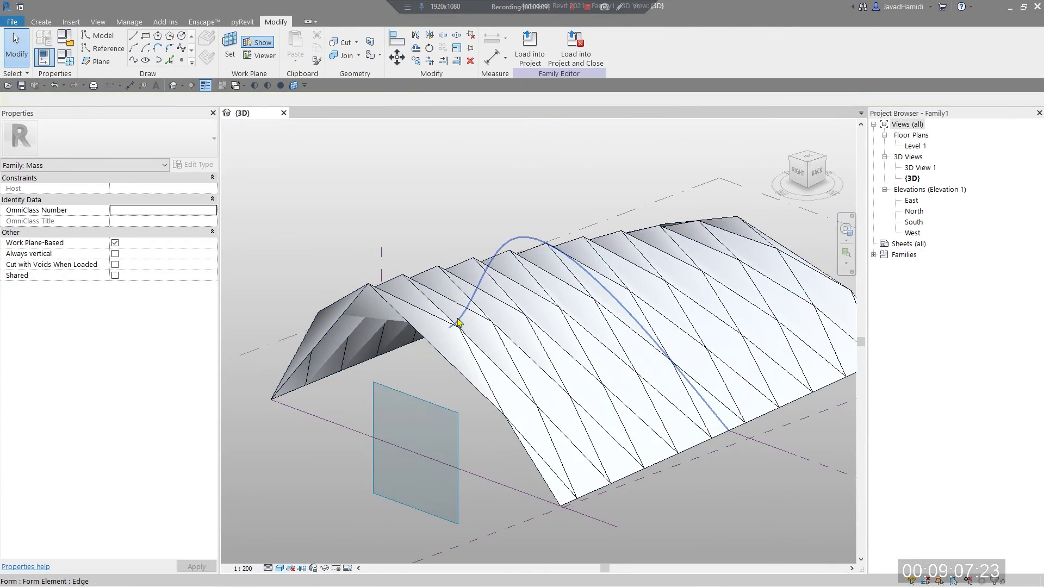
click(443, 269)
key(Escape)
click(413, 315)
key(Escape)
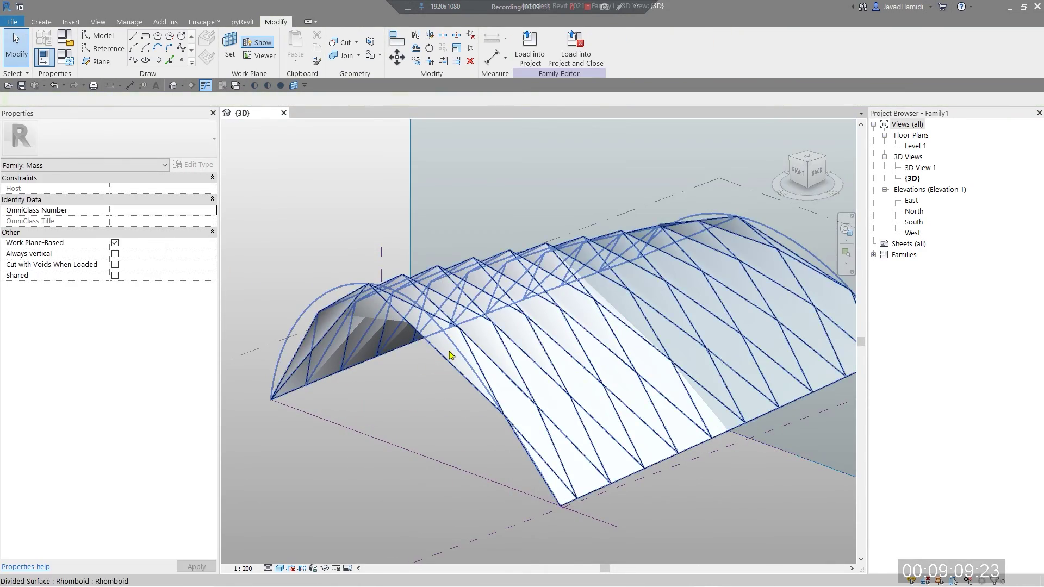
click(435, 364)
click(145, 309)
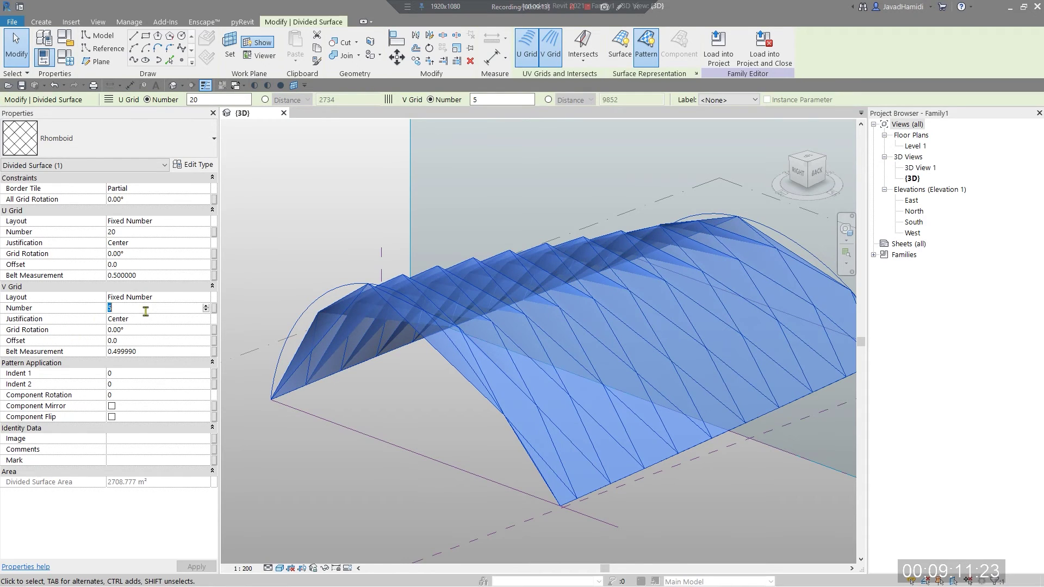
text(4)
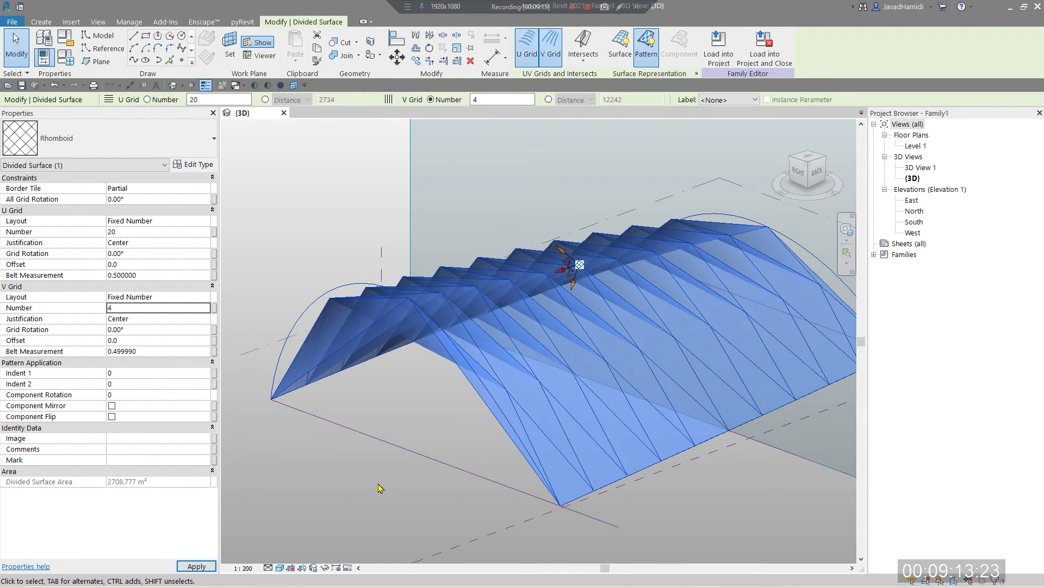
key(Escape)
Step: Examine the folded rhomboid mass from the end, from above, and along its long back side
shift+middle_drag(450, 524, 674, 530)
scroll(354, 333, down, 2)
scroll(589, 296, up, 2)
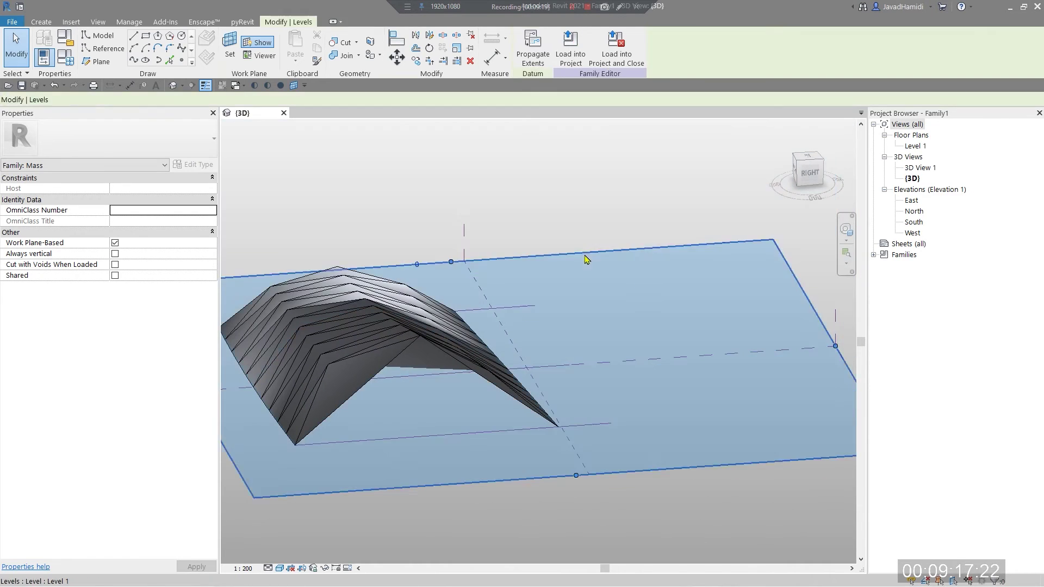
shift+middle_drag(588, 261, 597, 425)
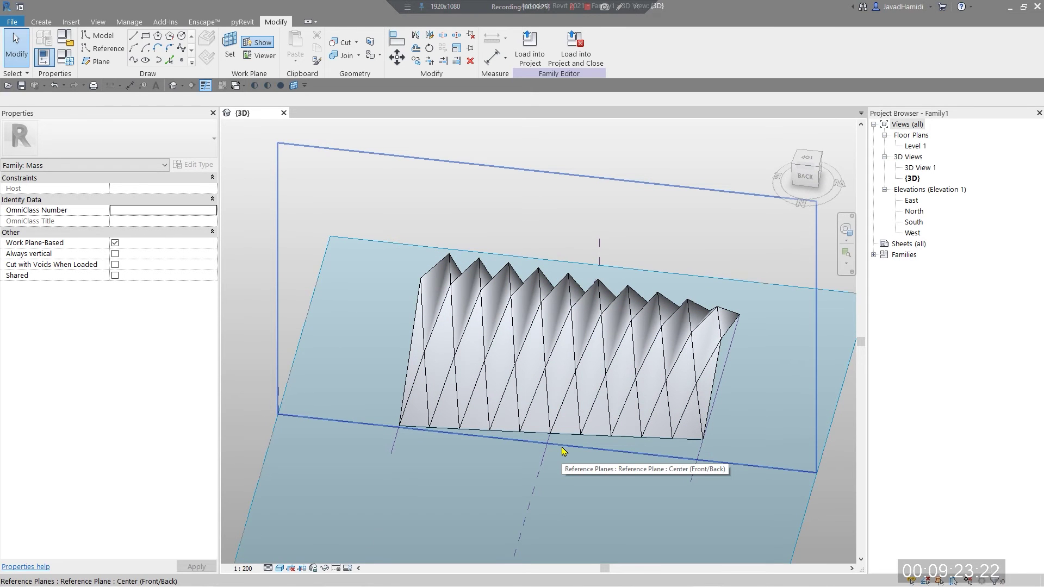
scroll(559, 379, up, 4)
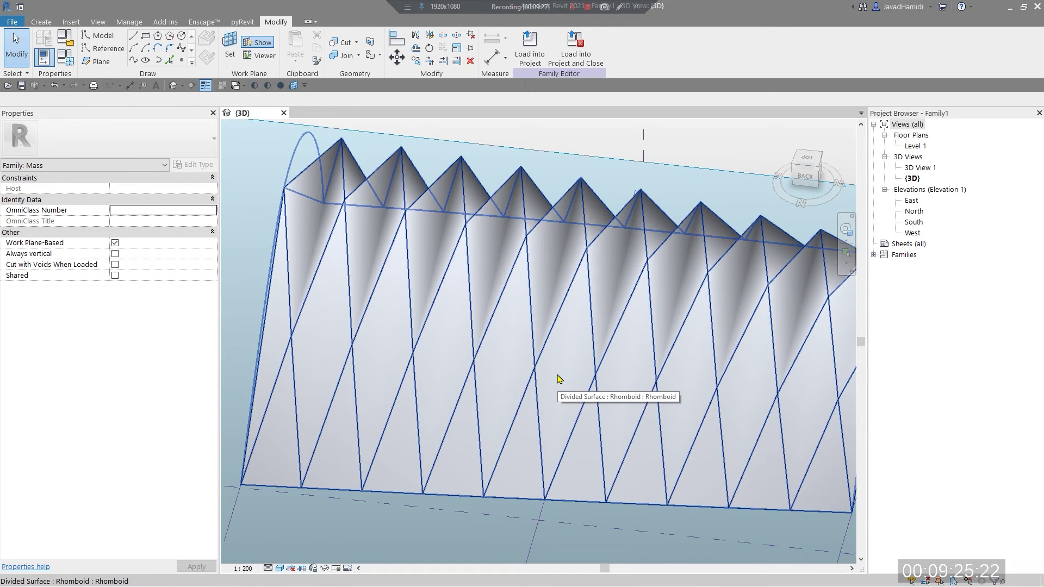
scroll(696, 288, down, 5)
shift+middle_drag(636, 327, 439, 363)
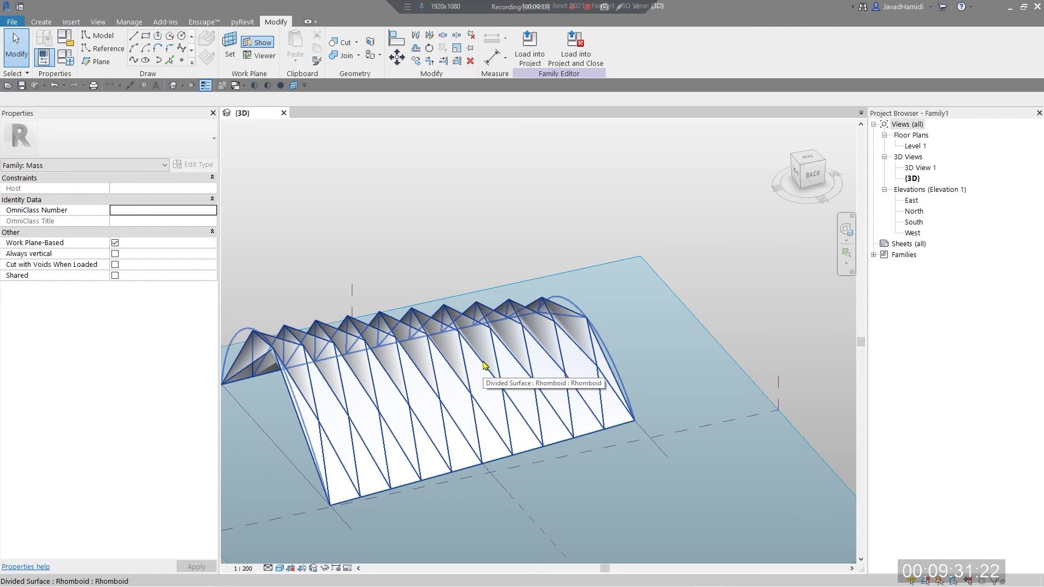
middle_drag(250, 305, 440, 326)
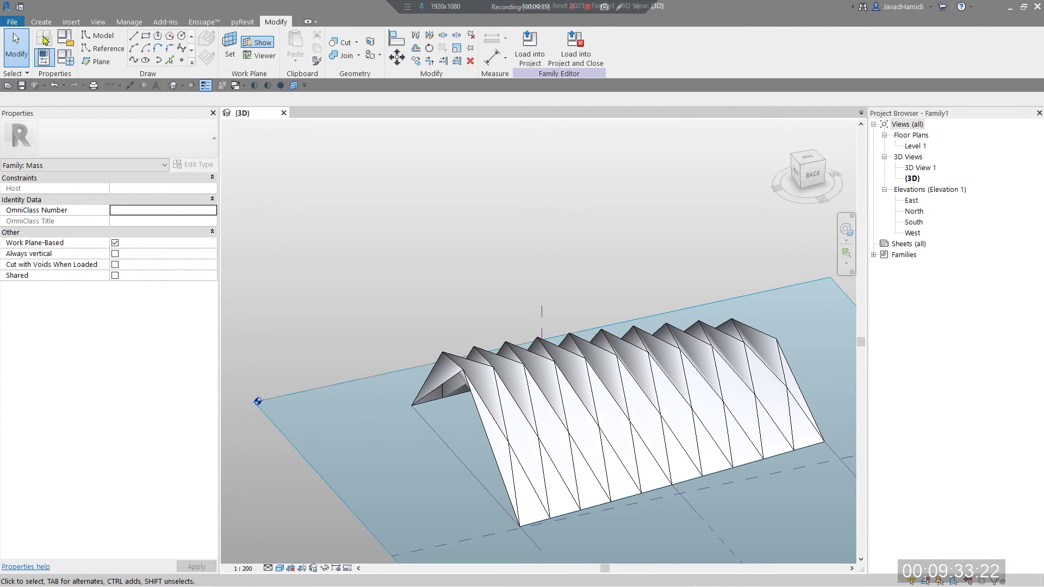
Step: Create a new family from the Metric Curtain Panel Pattern Based.rft template in the English templates folder
click(13, 22)
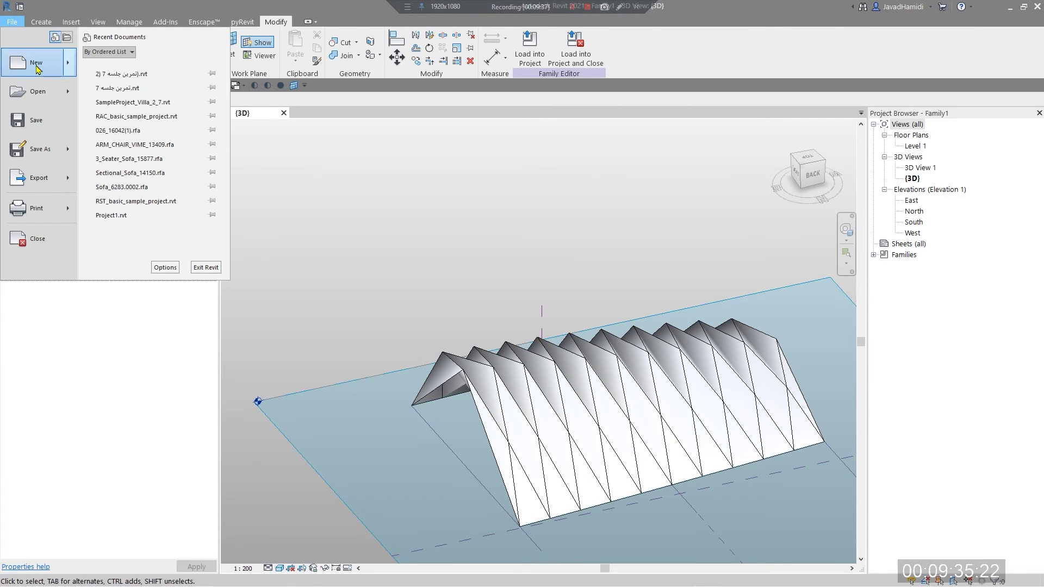
mouse_move(37, 69)
click(204, 99)
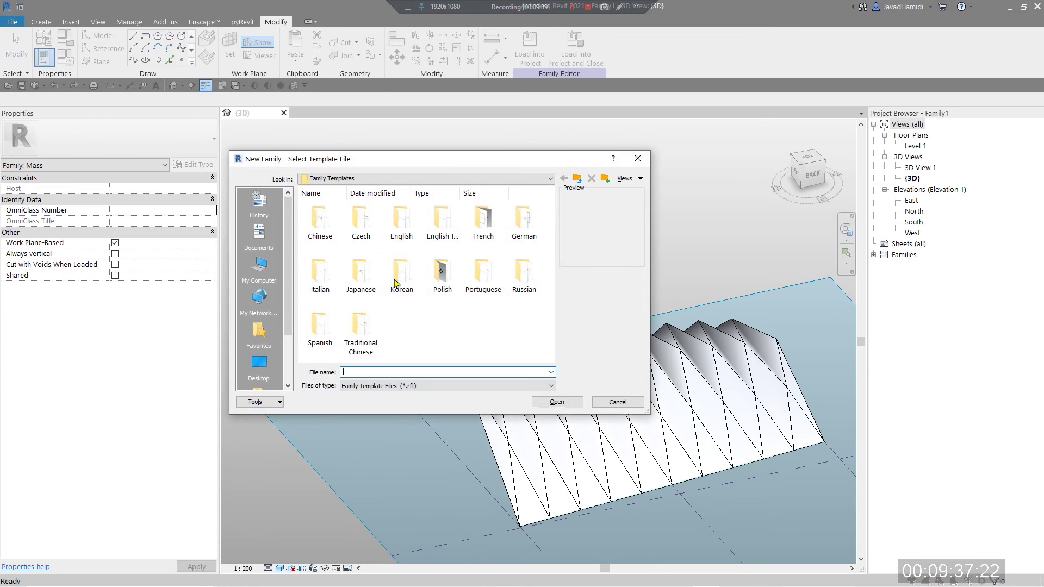
drag(545, 164, 415, 127)
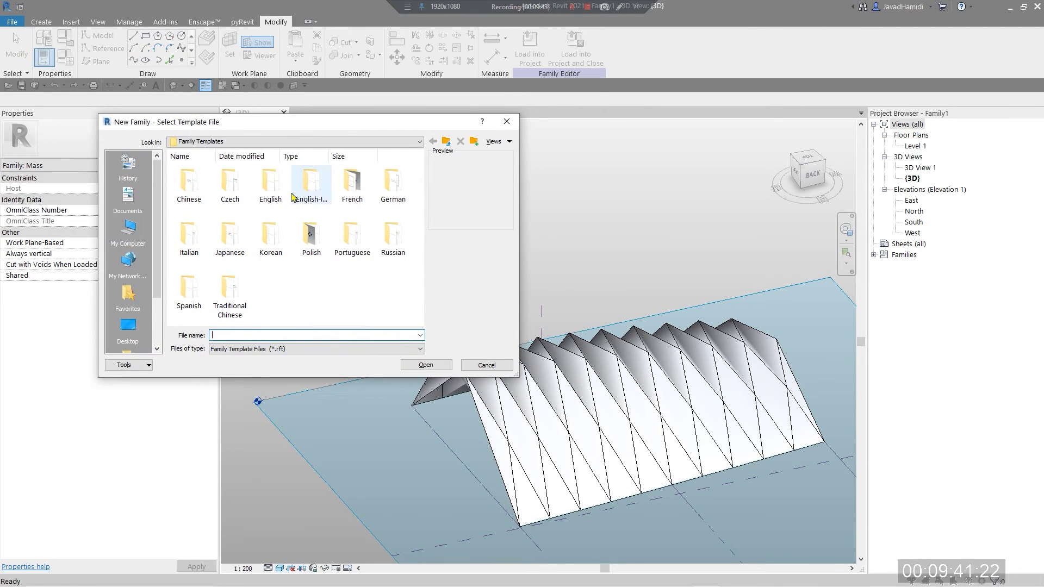
double_click(274, 189)
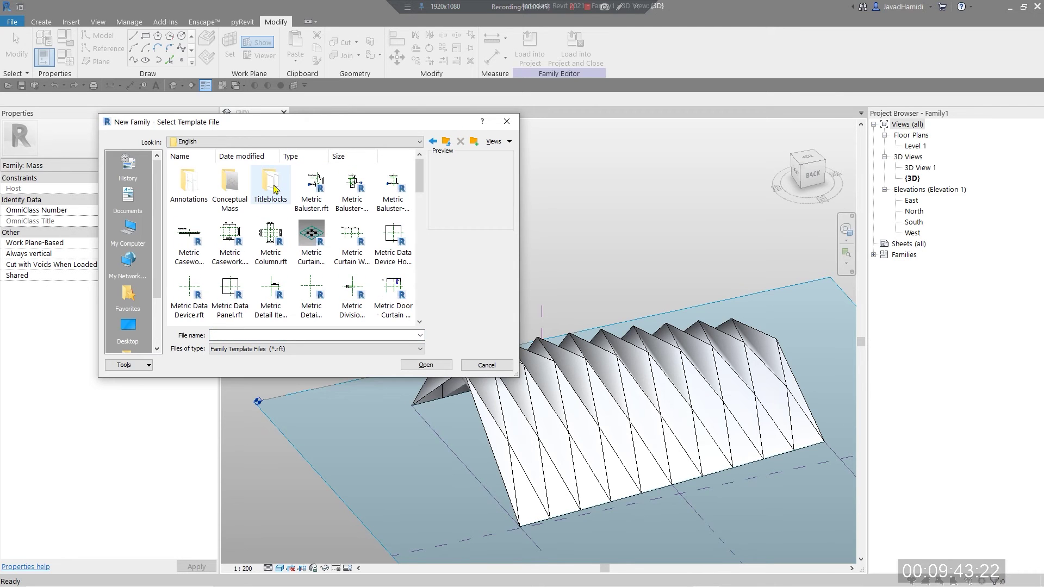
click(328, 266)
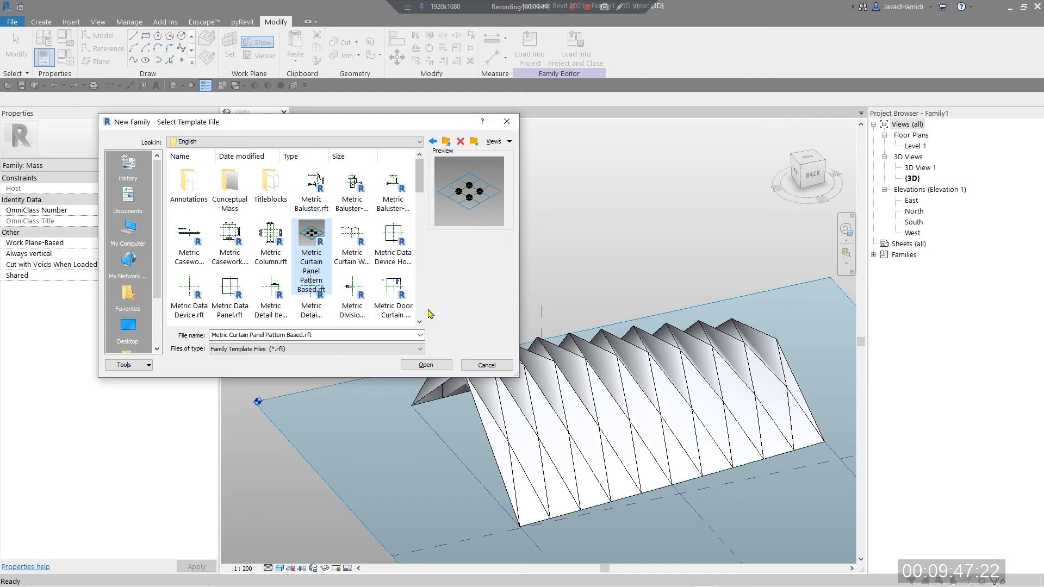
click(425, 365)
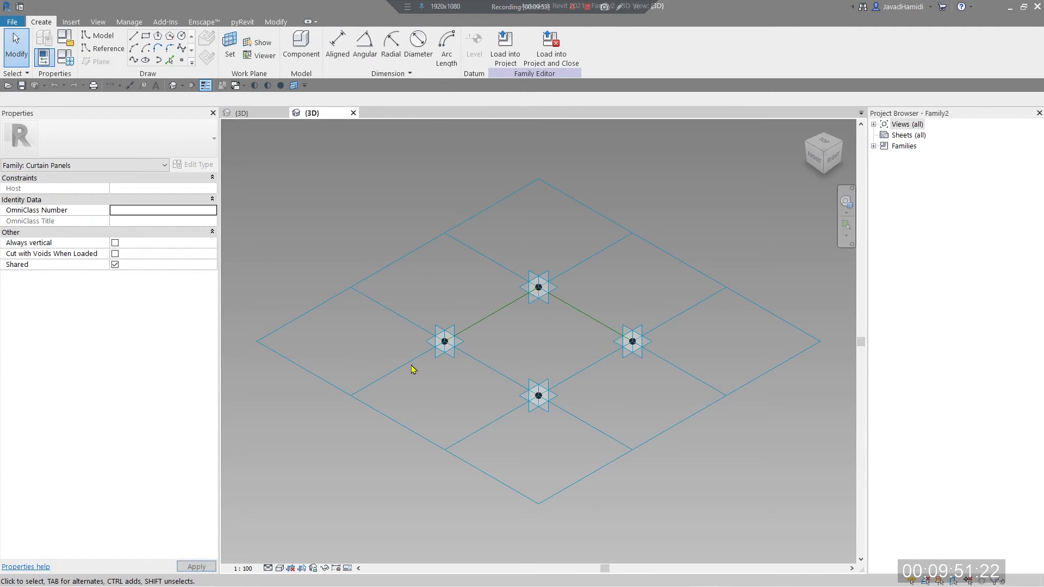
Step: Change the curtain panel family's tile pattern grid to the Rhomboid type
shift+middle_drag(591, 385, 574, 301)
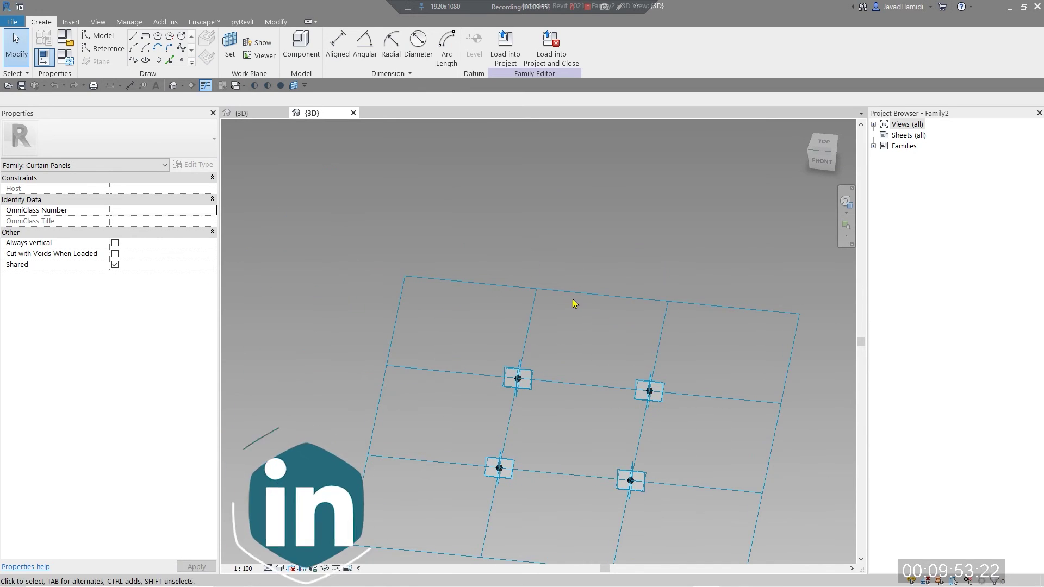
click(574, 301)
middle_drag(543, 350, 501, 271)
click(125, 138)
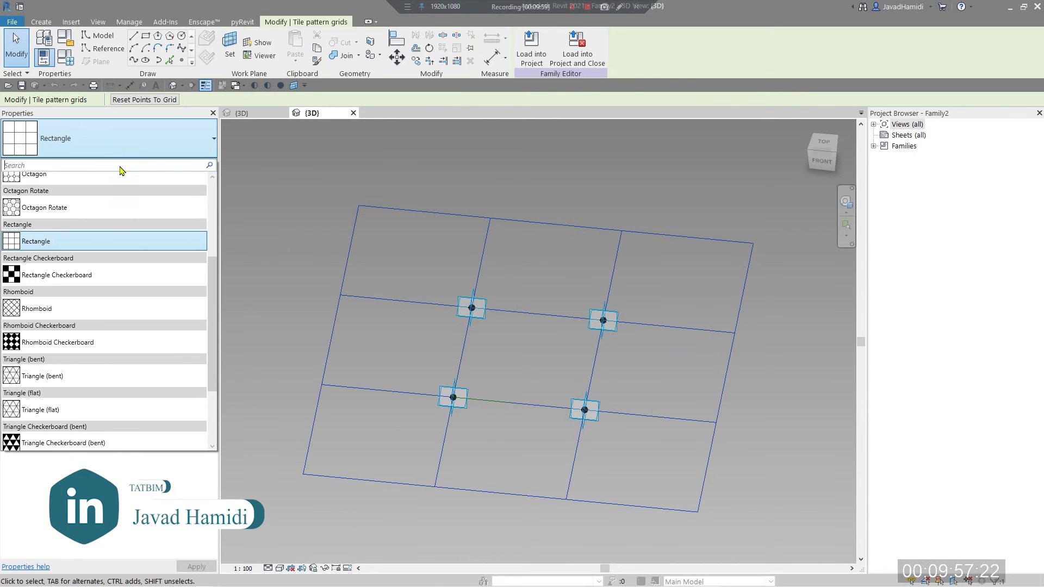
scroll(120, 308, down, 2)
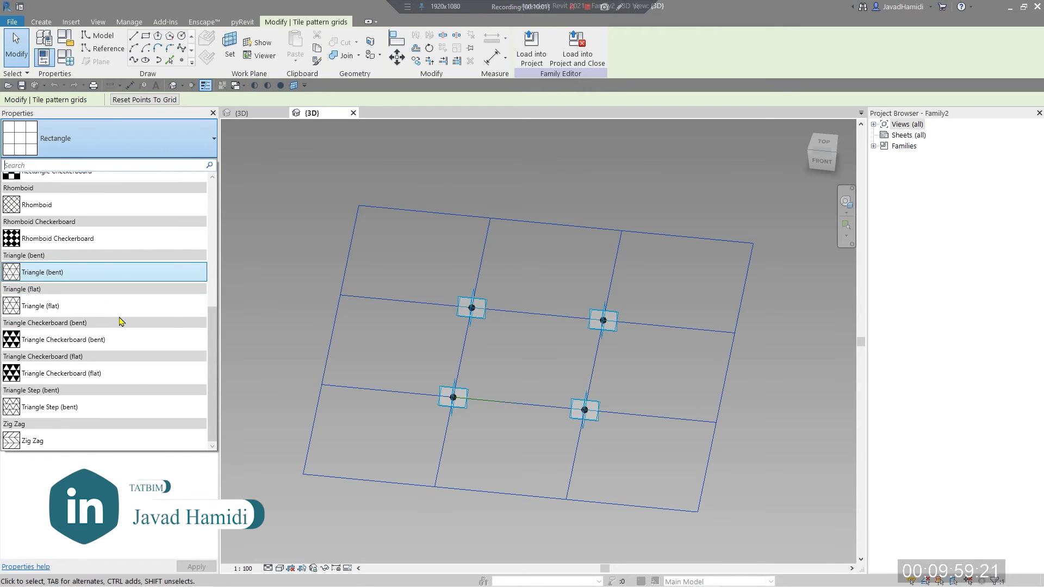
click(90, 260)
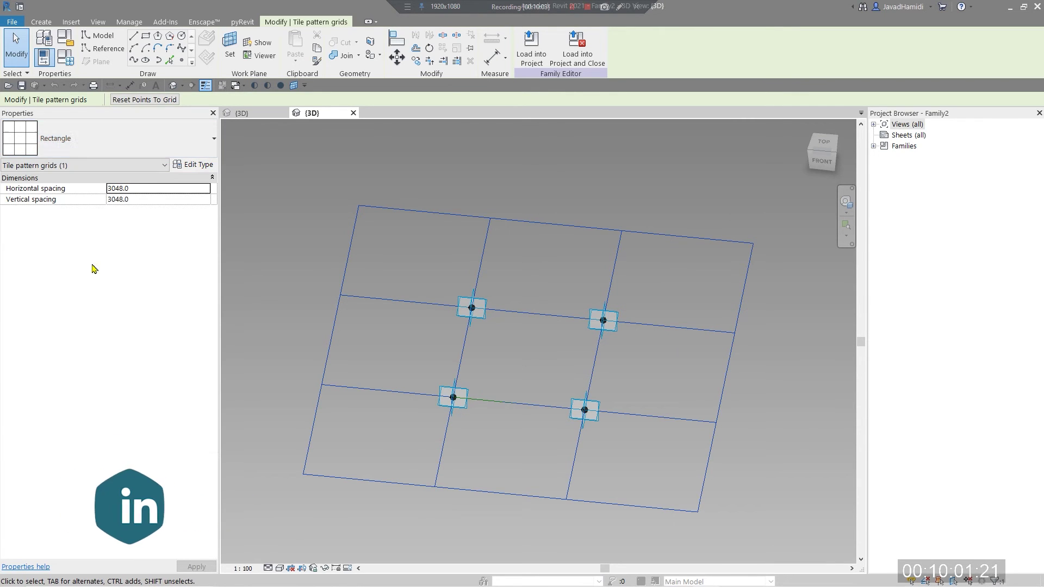
key(Escape)
Step: Create a flat surface form from the closed chain of four reference lines joining the rhomboid's points
middle_drag(783, 293, 740, 302)
key(Tab)
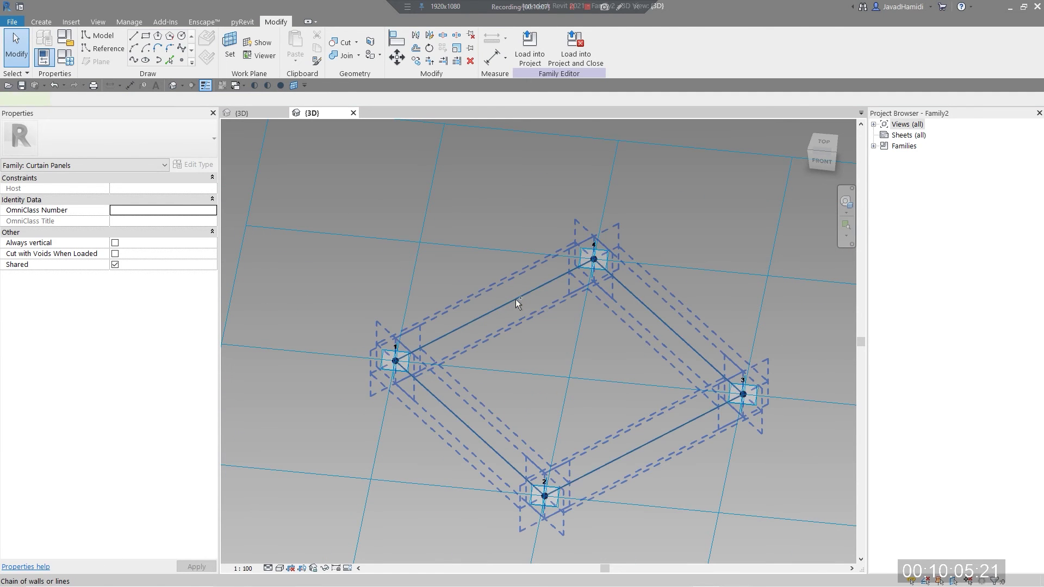
click(516, 300)
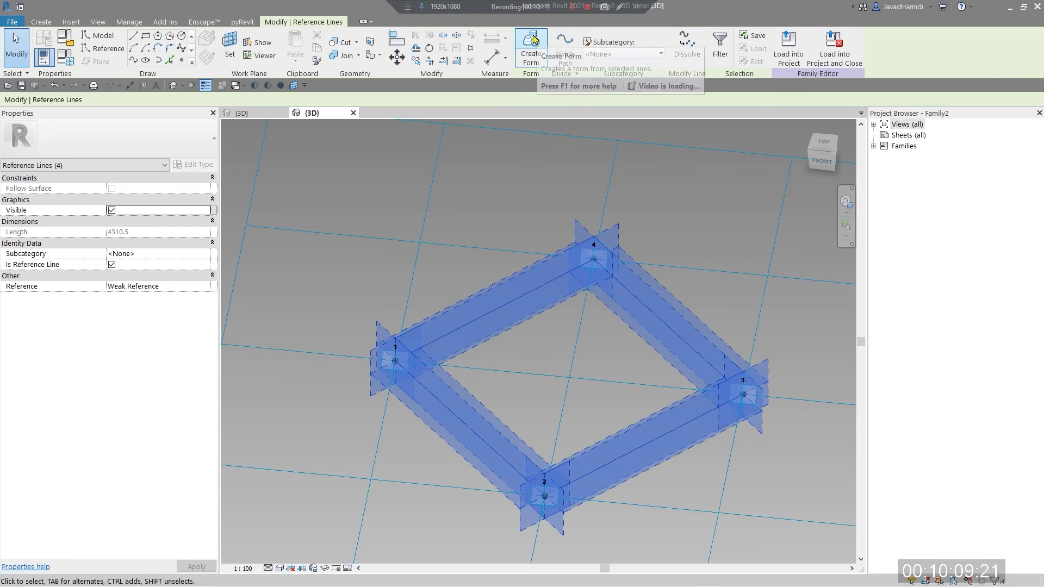
key(Escape)
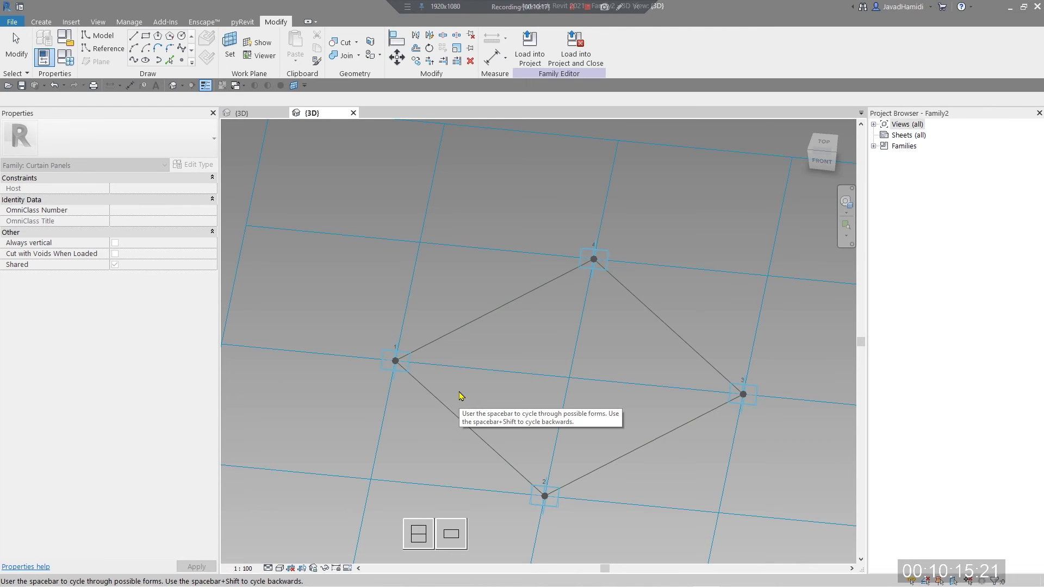
click(466, 537)
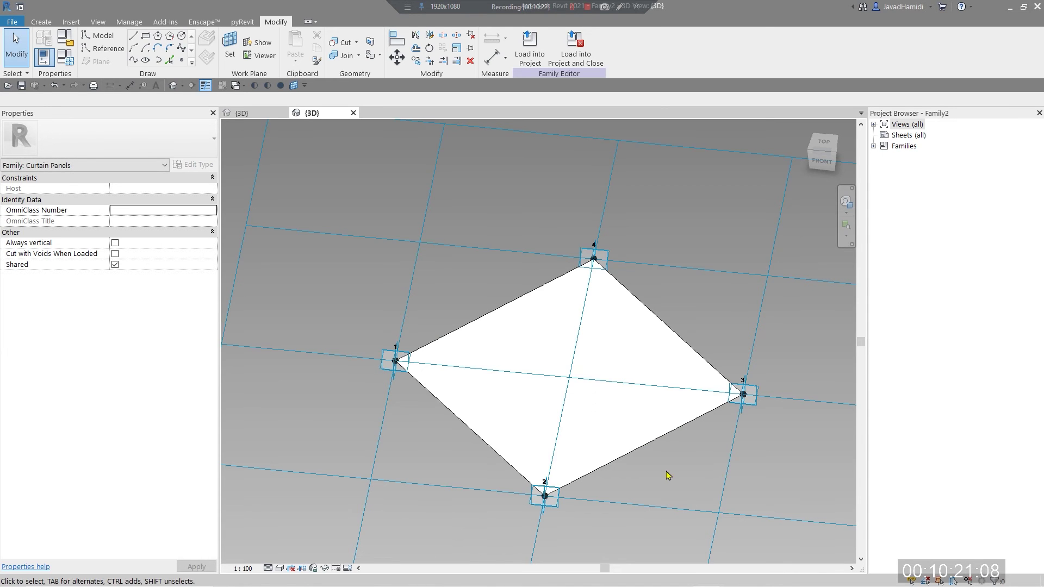
Step: Open the material assignment of the rhomboid panel surface and create a new material in the Material Browser
click(634, 413)
shift+middle_drag(676, 452, 566, 421)
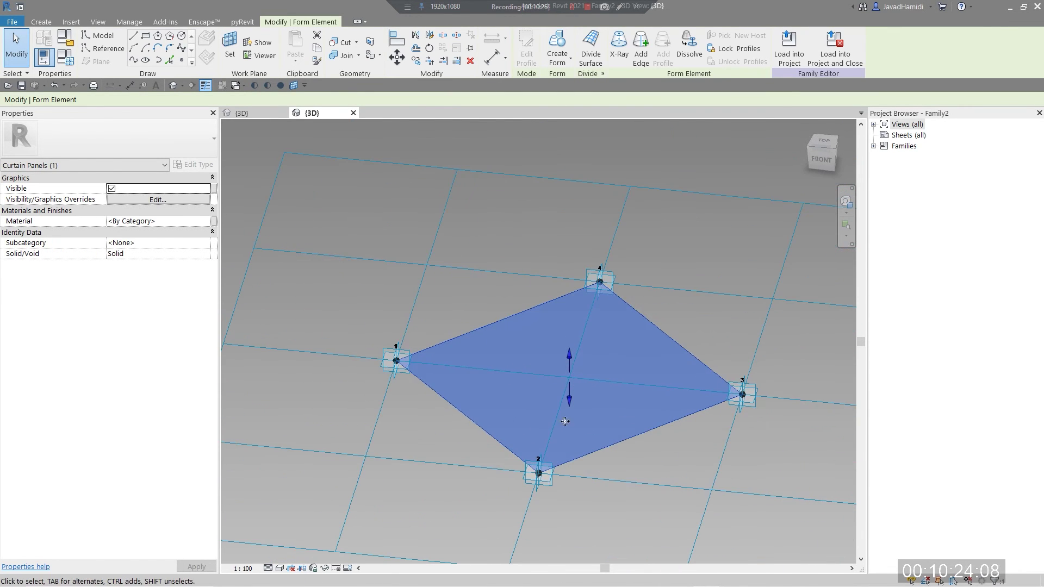
click(207, 223)
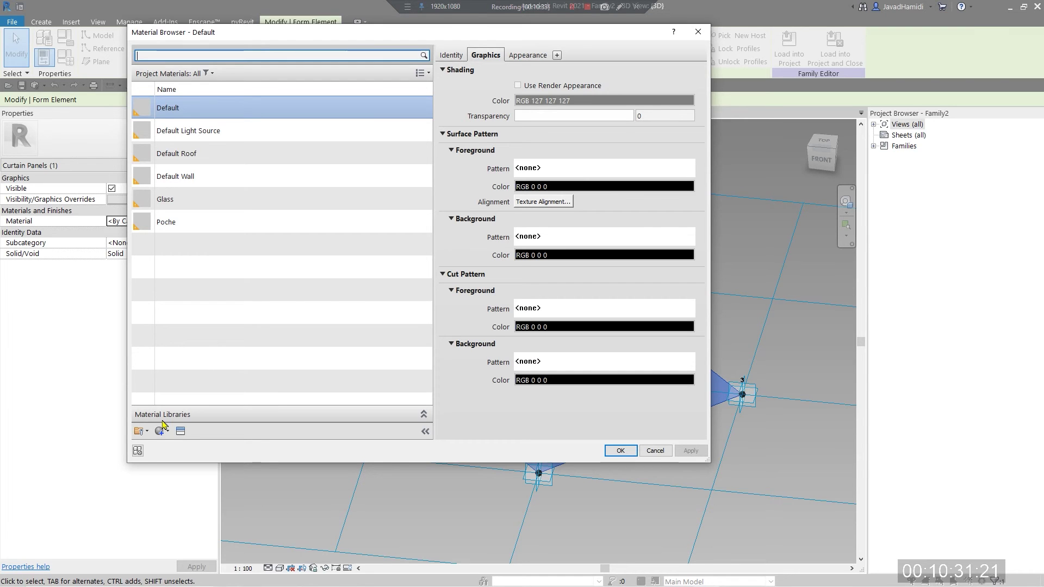
drag(457, 34, 5, 52)
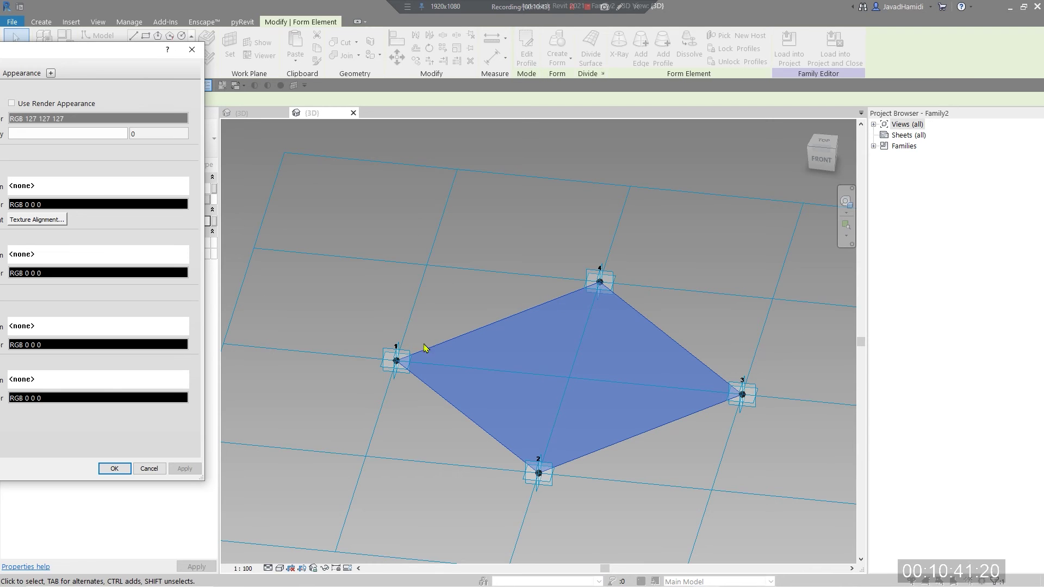
drag(117, 61, 555, 70)
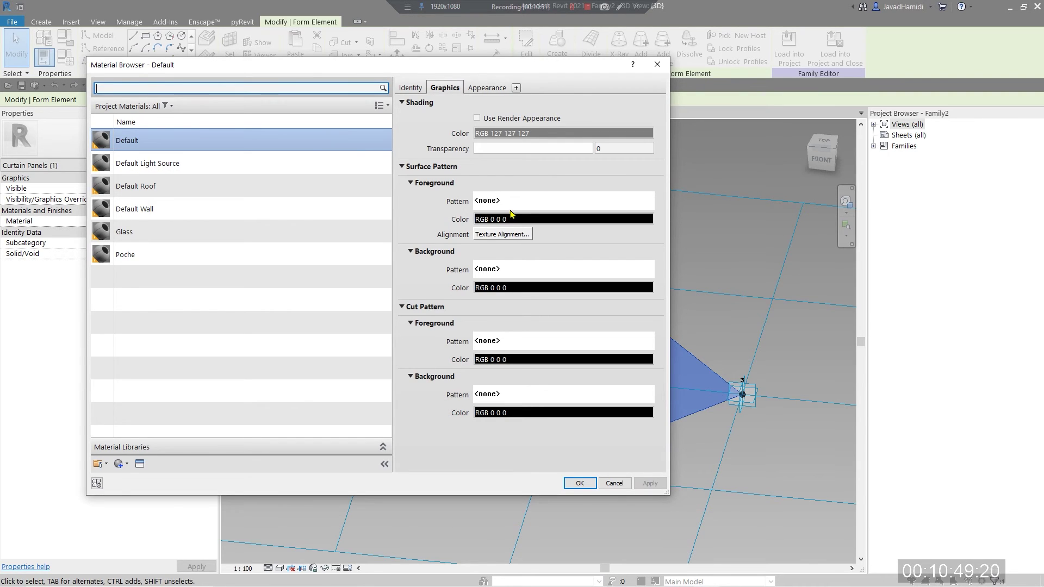
click(121, 464)
click(139, 477)
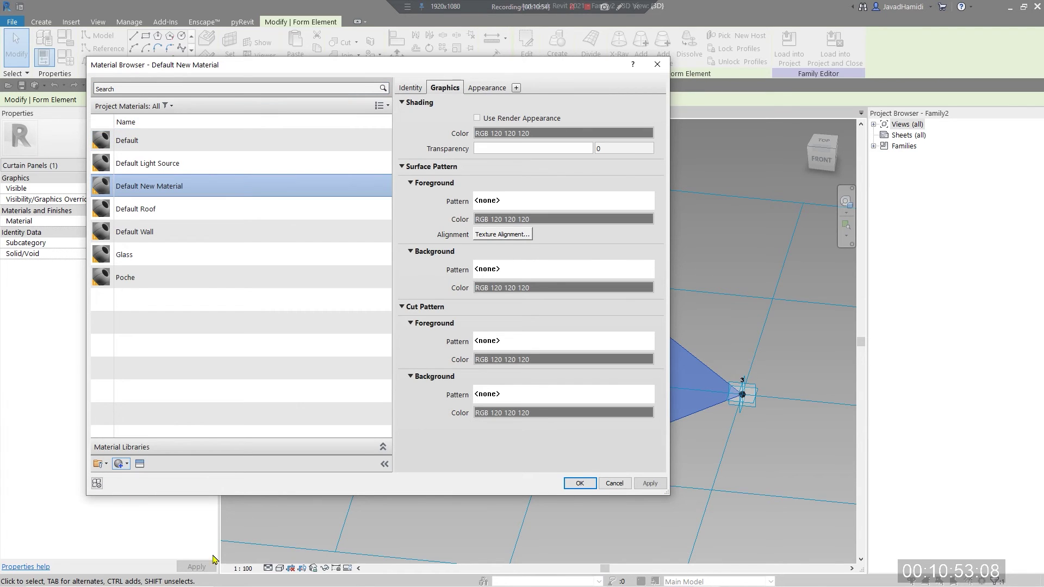
Step: Assign the Navy Blue appearance from the library's Ceramic > Porcelain category to the new material
click(140, 464)
click(229, 218)
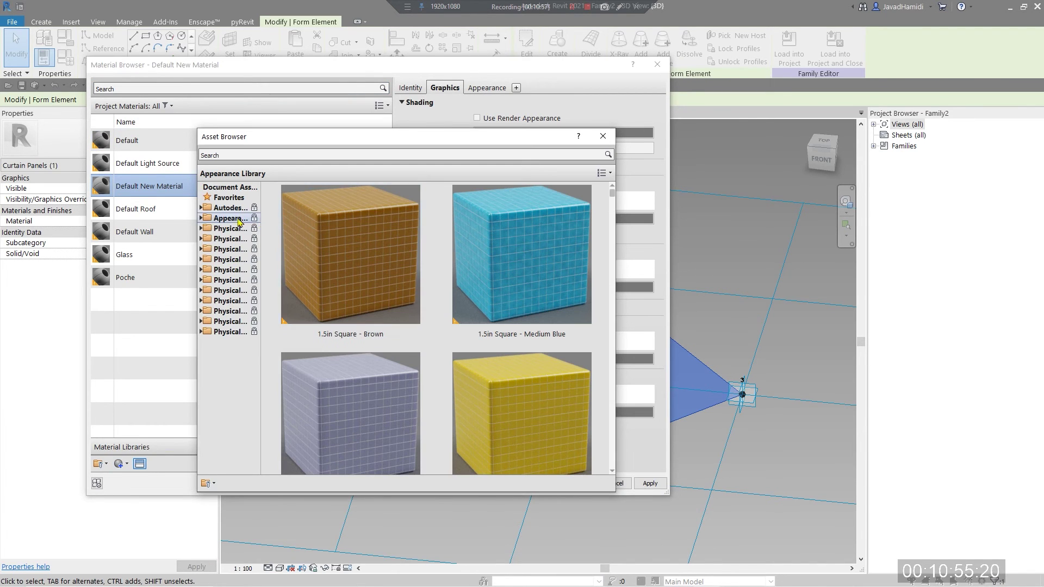
click(232, 240)
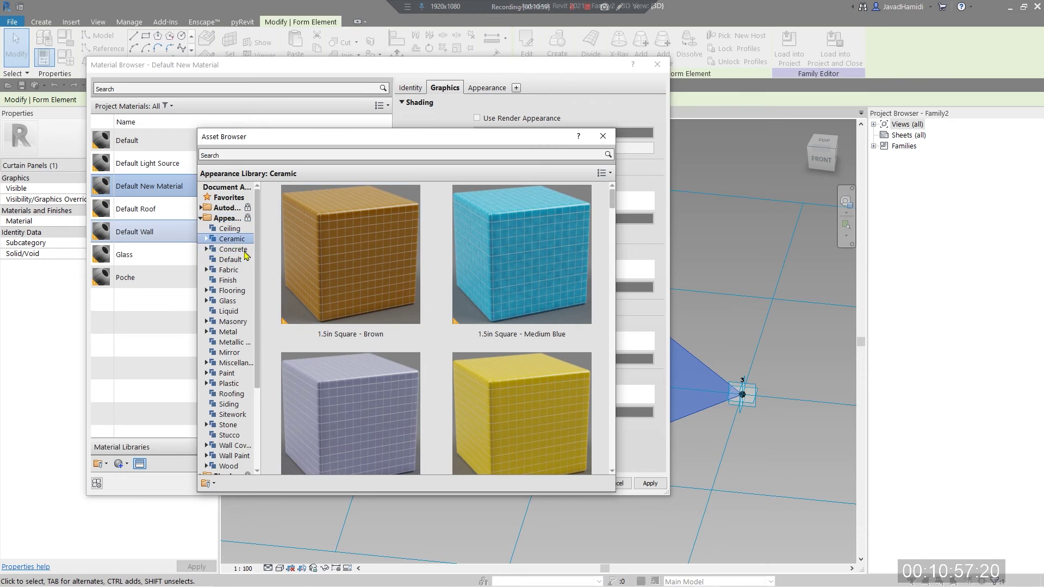
click(238, 250)
scroll(474, 384, down, 1)
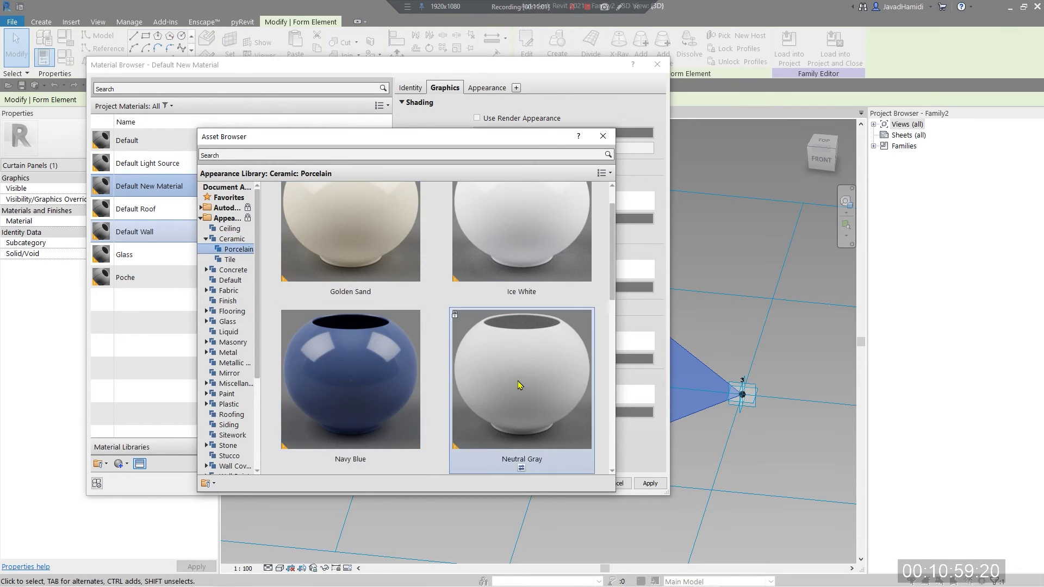
scroll(524, 308, up, 1)
scroll(522, 349, down, 1)
click(351, 469)
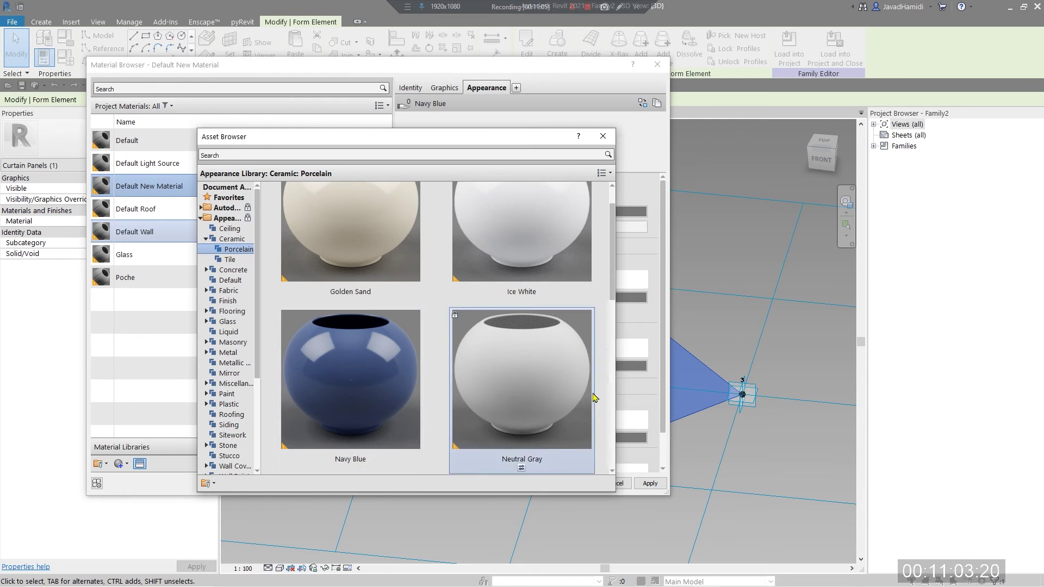
click(603, 136)
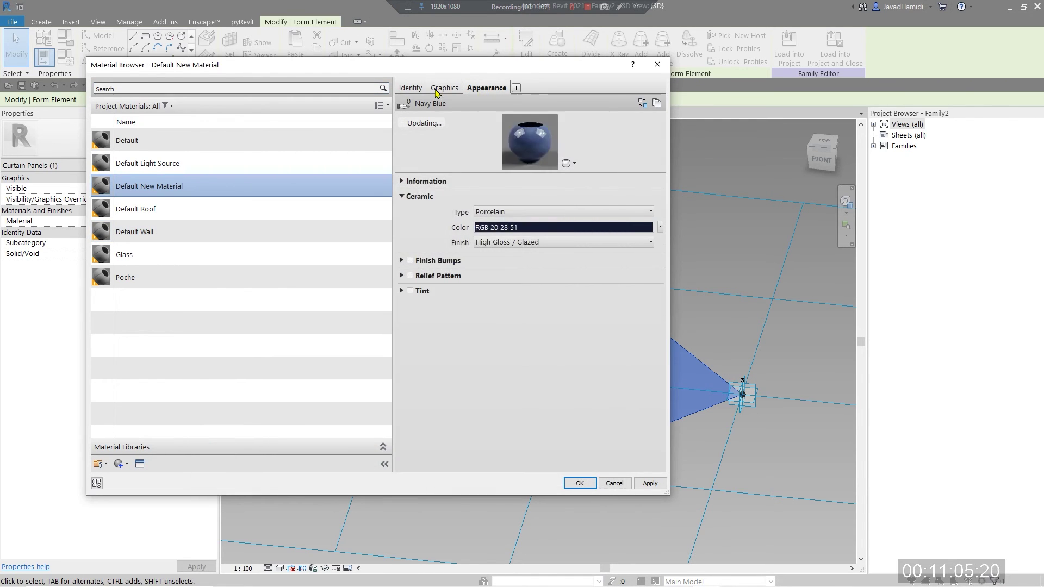
Step: Enable Use Render Appearance for the material's shading and accept the material for the rhomboid panel surface
click(445, 88)
click(523, 118)
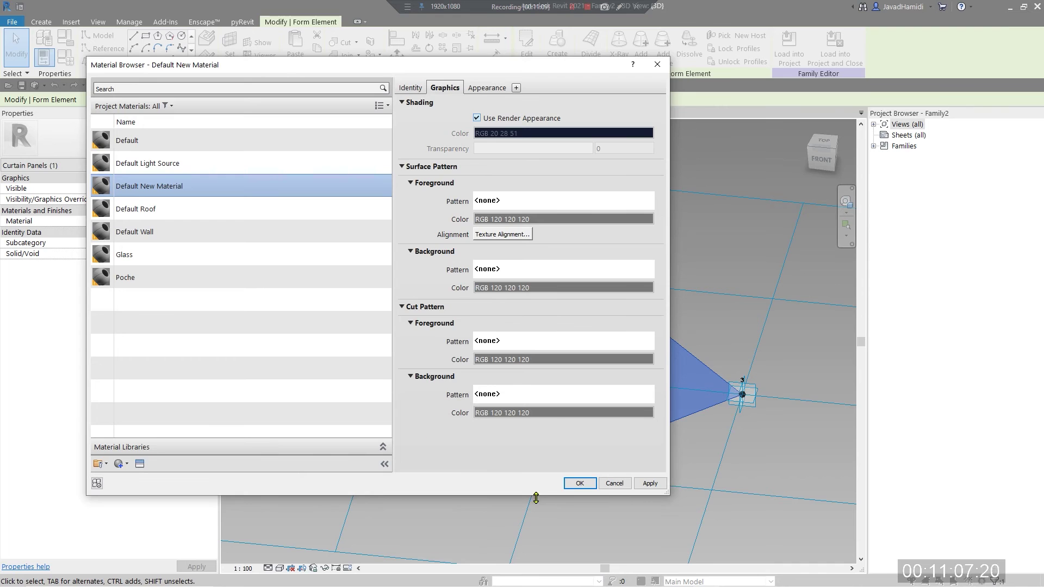
click(581, 483)
click(599, 527)
scroll(528, 466, down, 2)
scroll(533, 424, up, 2)
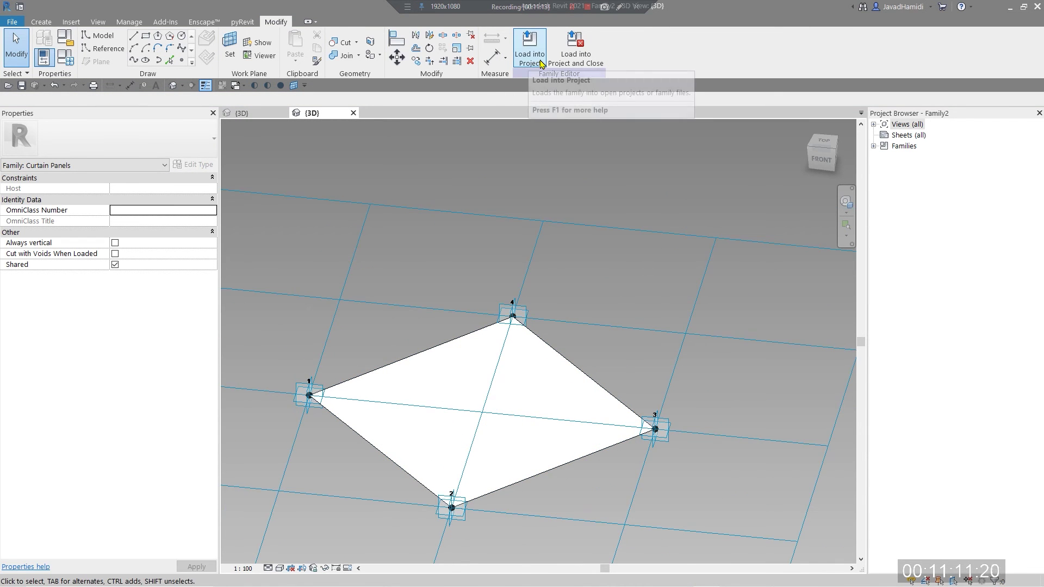
Step: Load the curtain panel family into the mass family and try to apply Family2 to the divided surface
click(541, 61)
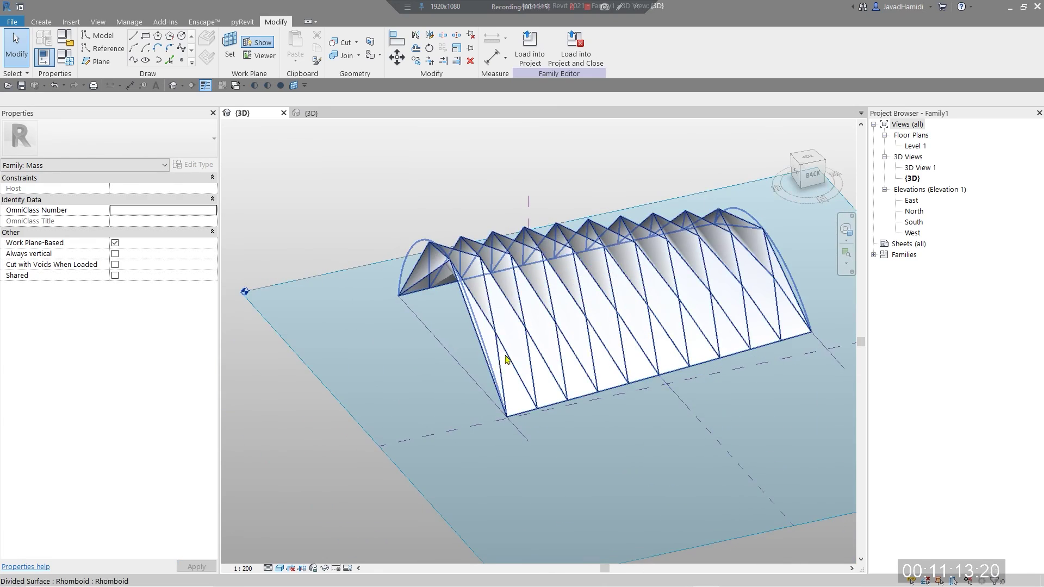
click(501, 334)
shift+middle_drag(501, 334, 624, 438)
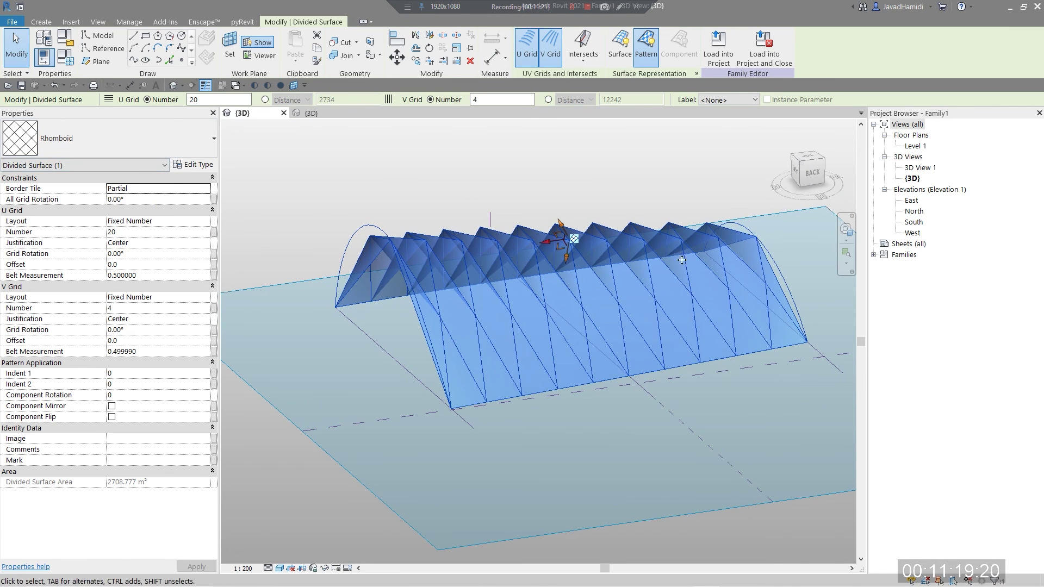
click(87, 143)
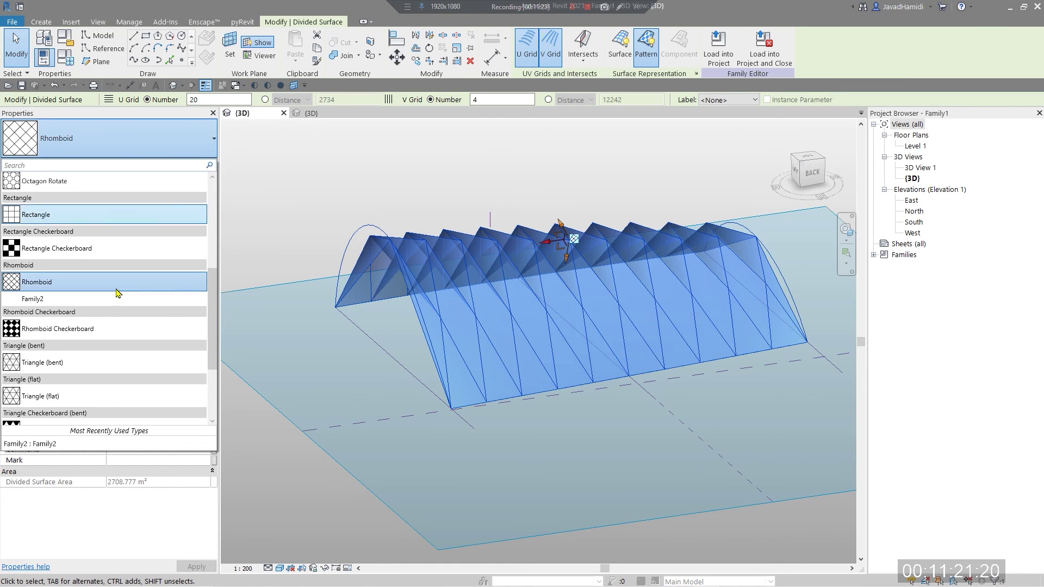
click(98, 299)
click(571, 219)
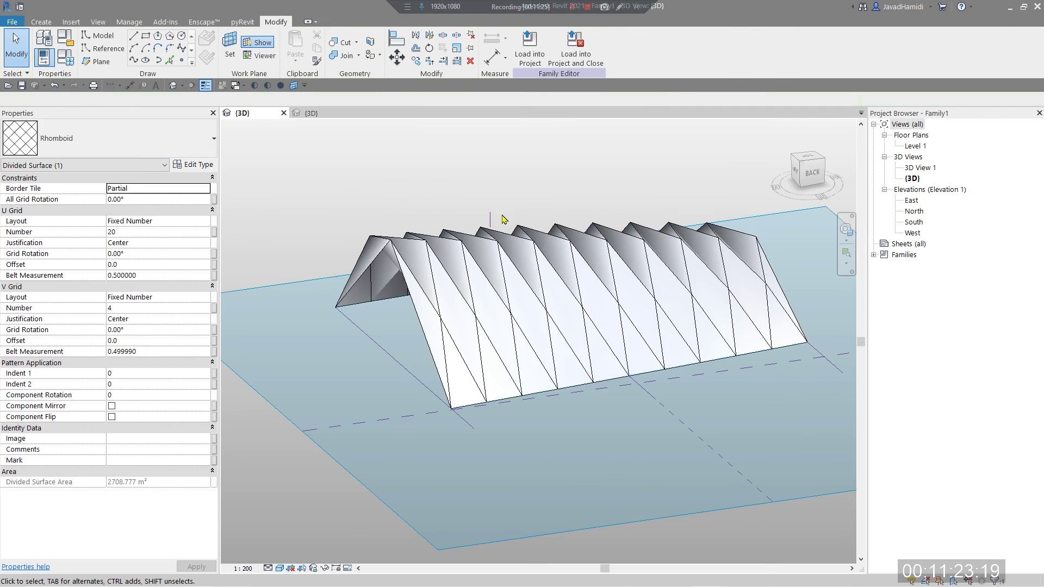
Step: Change the mass's divided surface type from the plain Rhomboid pattern to the Family2 panel
click(442, 286)
key(Escape)
click(436, 278)
click(87, 143)
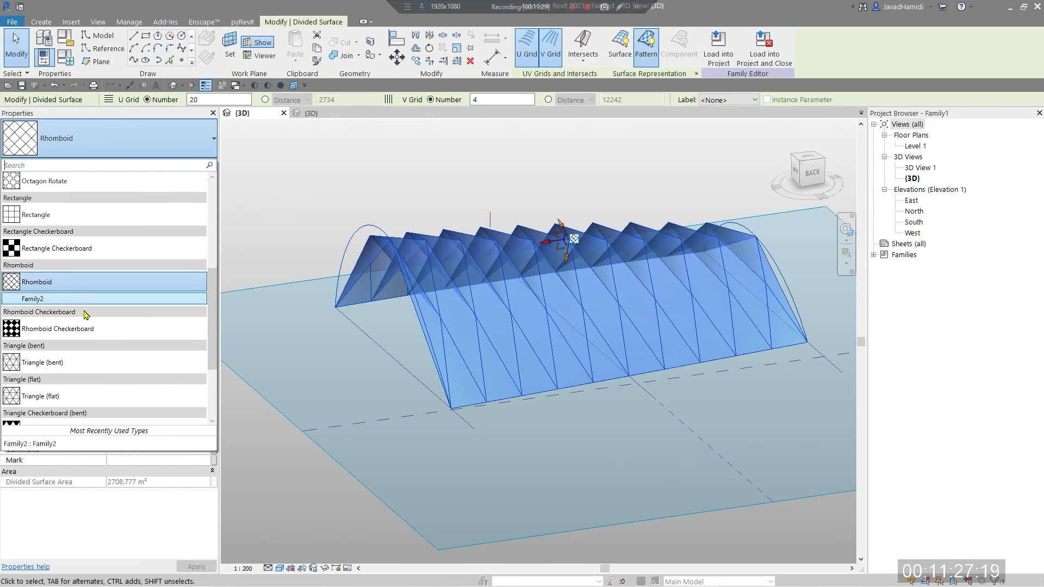
click(76, 300)
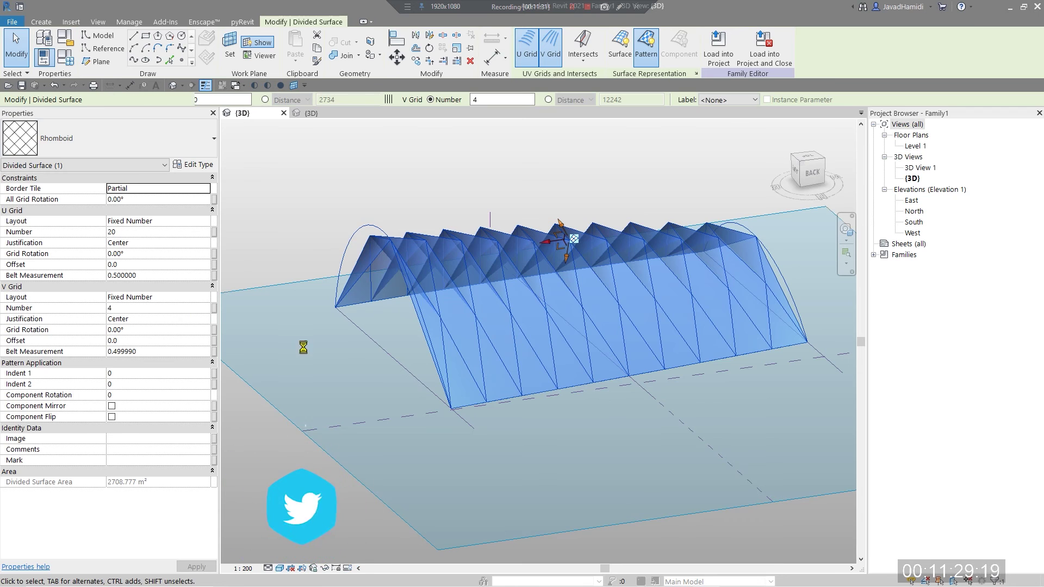
key(Escape)
shift+middle_drag(280, 396, 305, 422)
shift+middle_drag(784, 411, 629, 380)
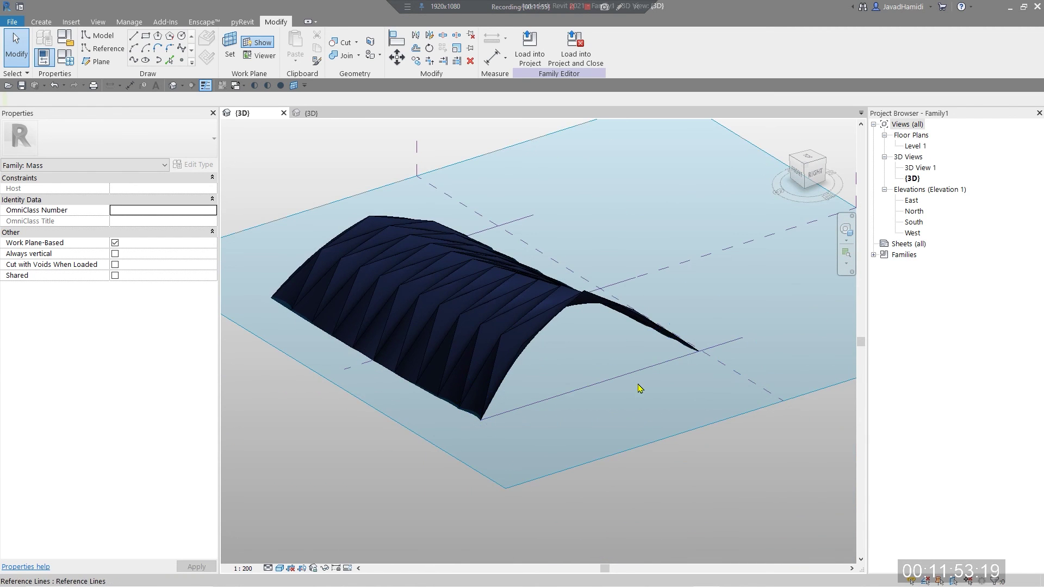
Step: Set the divided surface's V grid number to 3
click(478, 317)
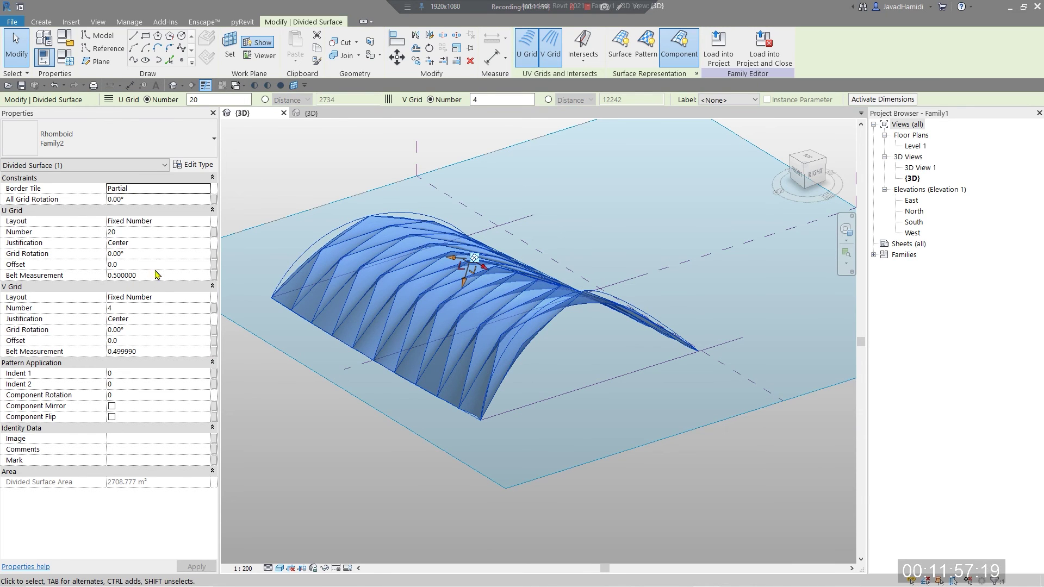
click(147, 308)
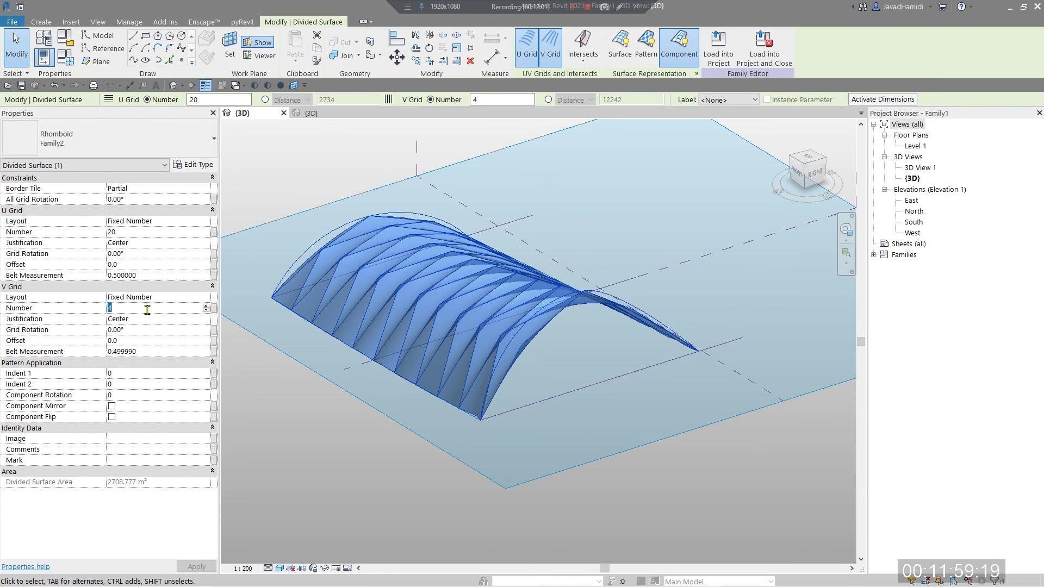
text(3)
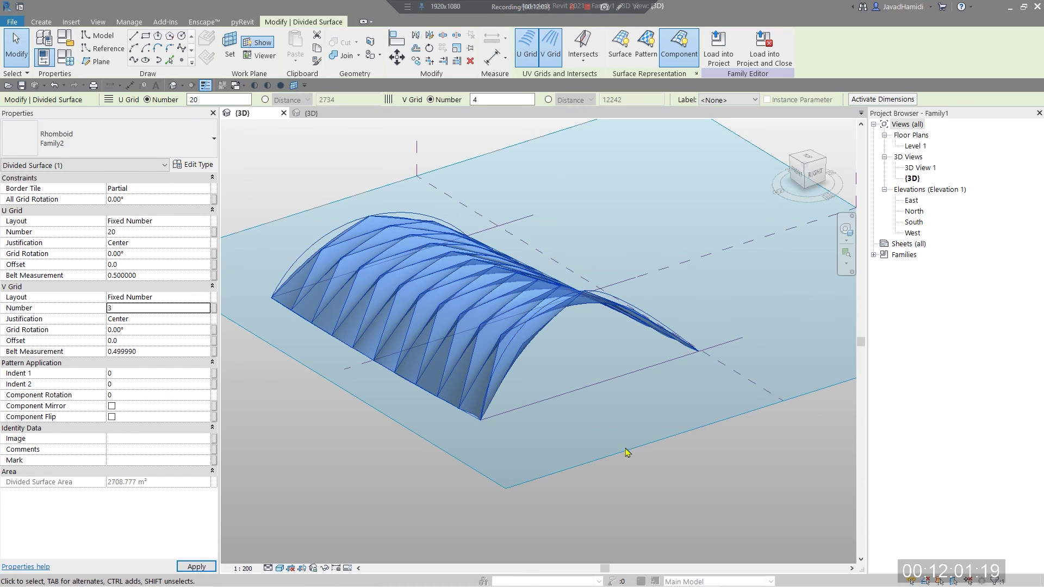
key(Escape)
Step: Reduce the divided surface's V grid number to 2
shift+middle_drag(571, 431, 636, 430)
click(625, 298)
click(156, 307)
text(2)
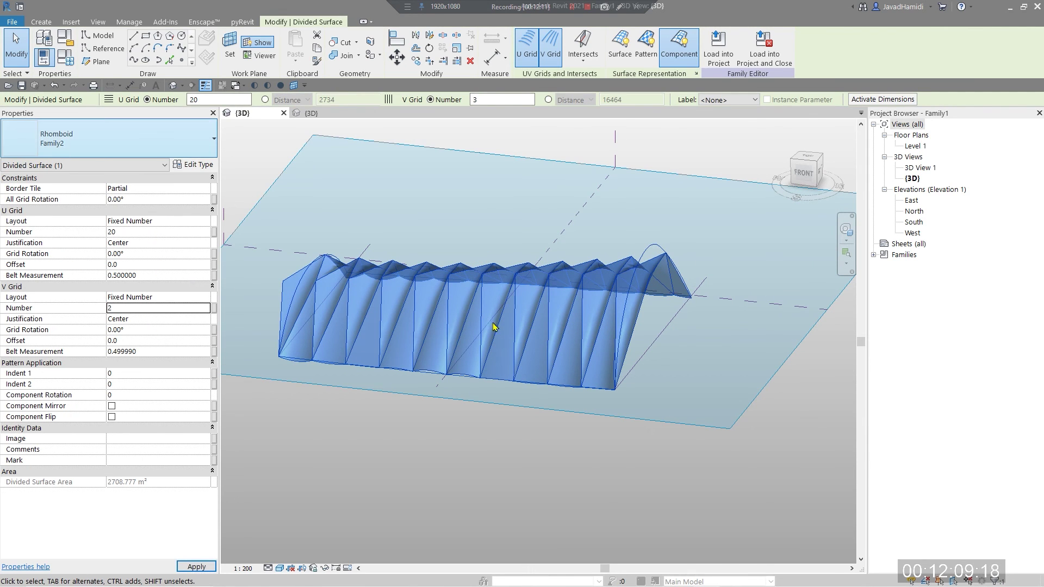
key(Return)
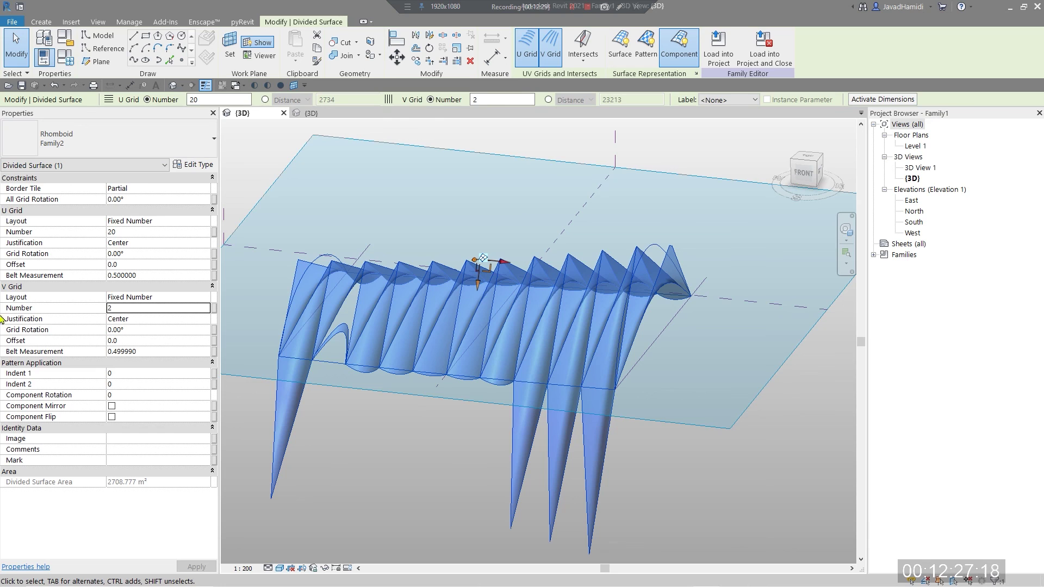
Step: Set the paneled surface's V grid number back to 4
click(141, 317)
click(141, 309)
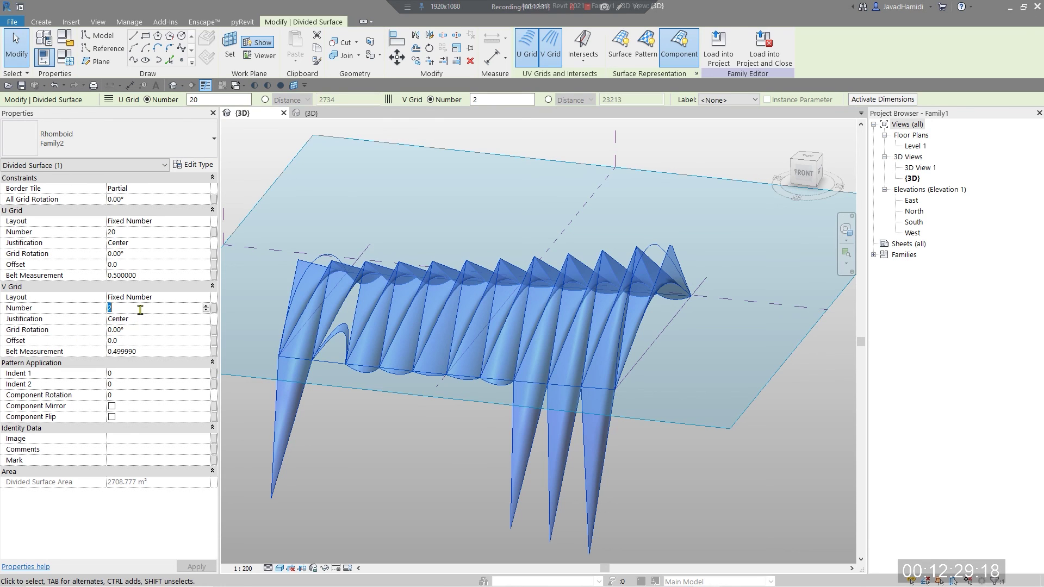
text(4)
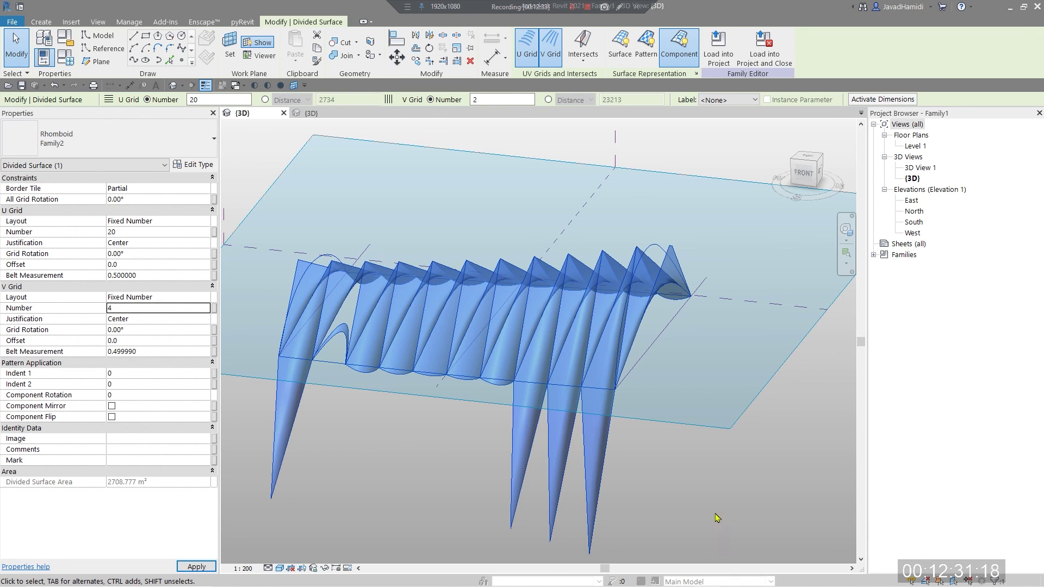
click(492, 499)
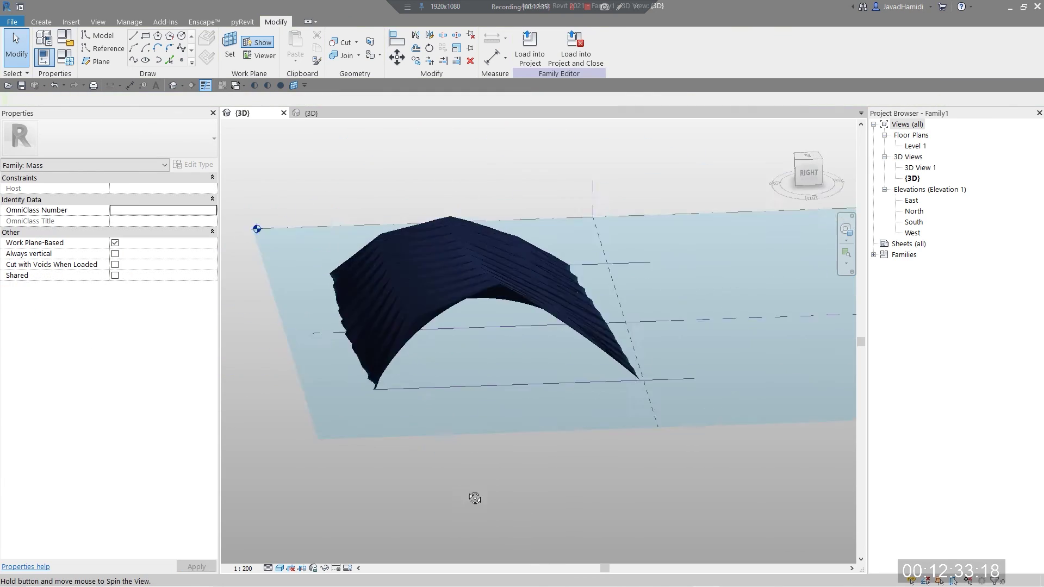